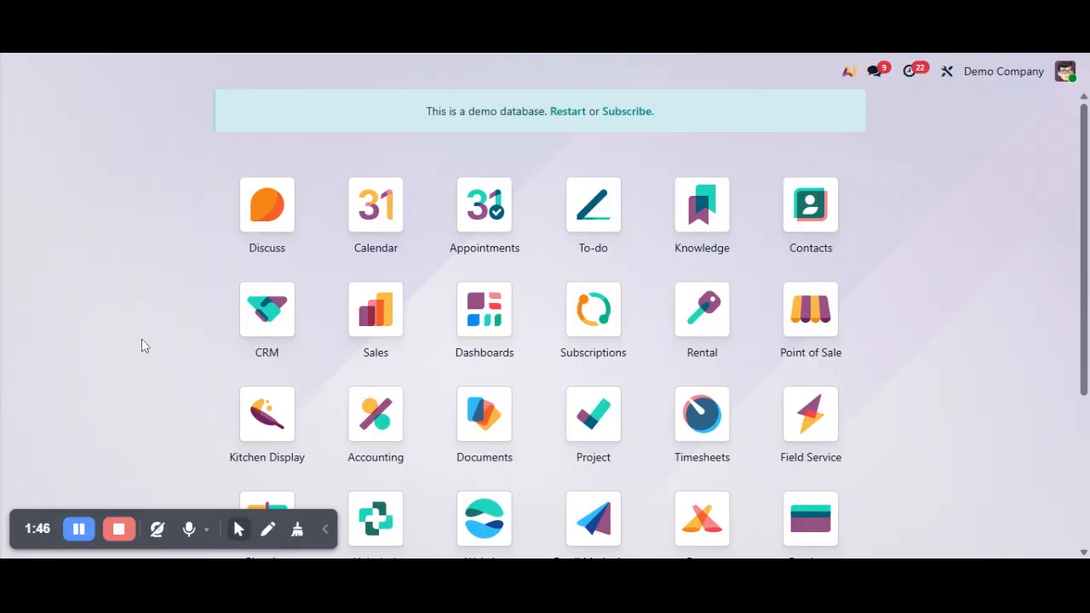
# Find the debug command with the global command search and activate debug mode for the database
pyautogui.write('de')
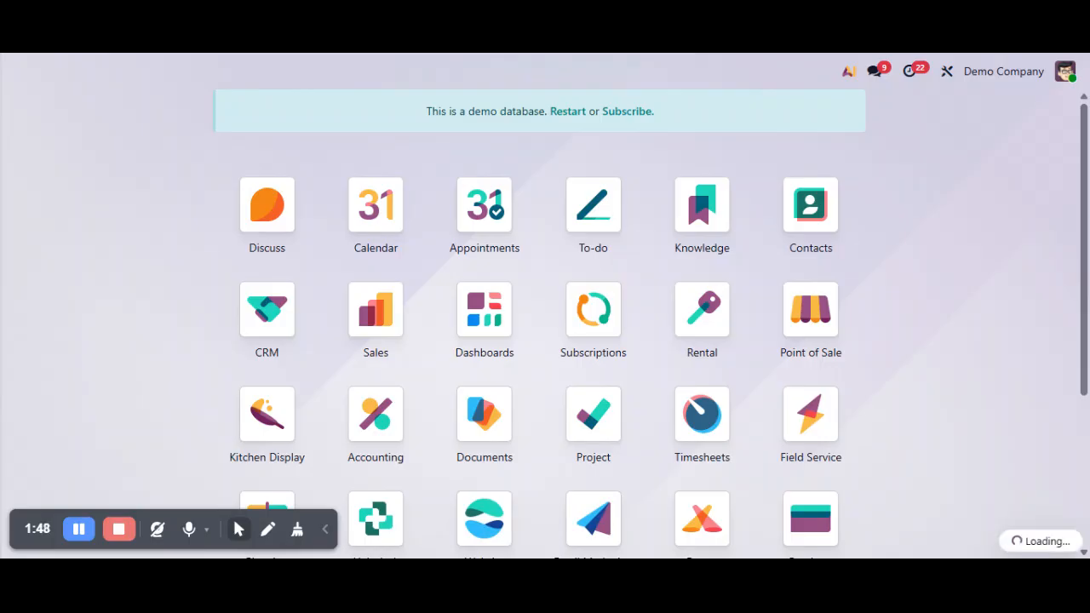
pyautogui.write('bug')
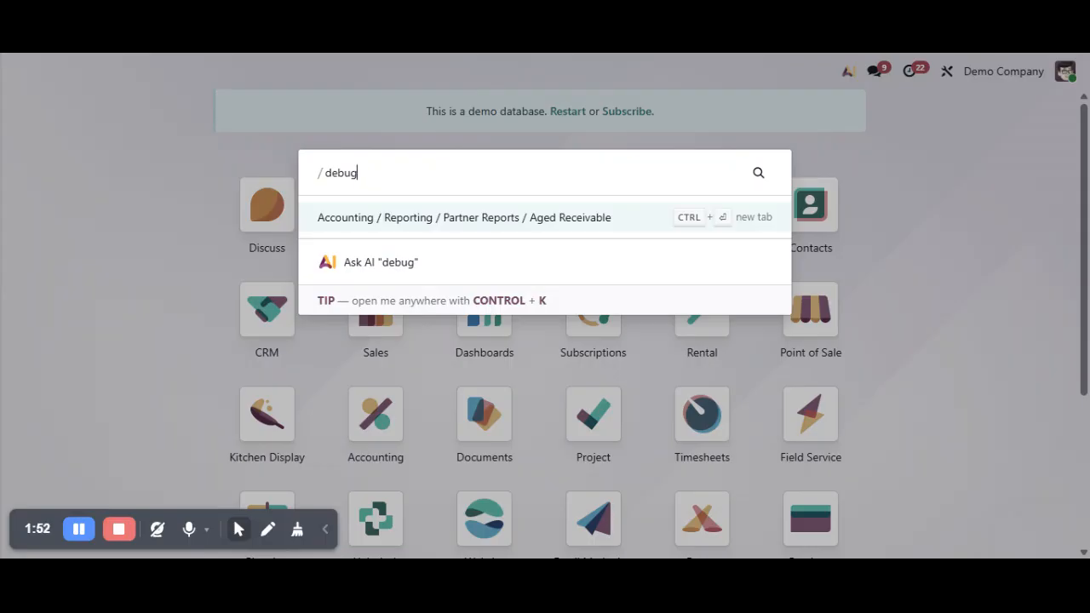
pyautogui.press('BackSpace')
pyautogui.press('BackSpace')
pyautogui.press('BackSpace')
pyautogui.press('BackSpace')
pyautogui.press('BackSpace')
pyautogui.press('BackSpace')
pyautogui.write('debug')
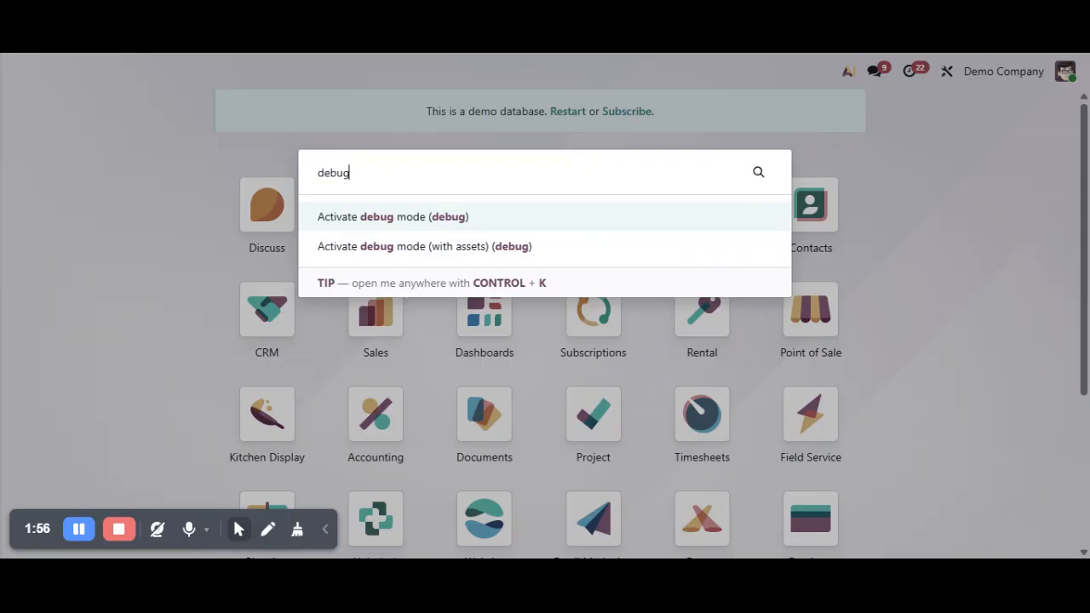
pyautogui.press('Return')
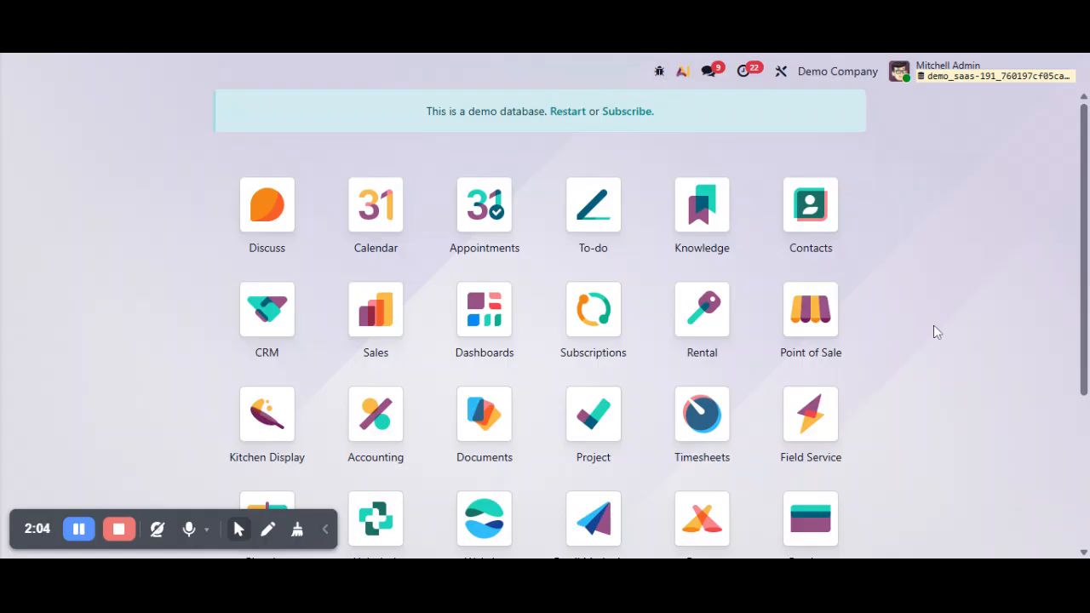
# Search all menus for "automat" and open the technical Automation Rules list
pyautogui.write('automat')
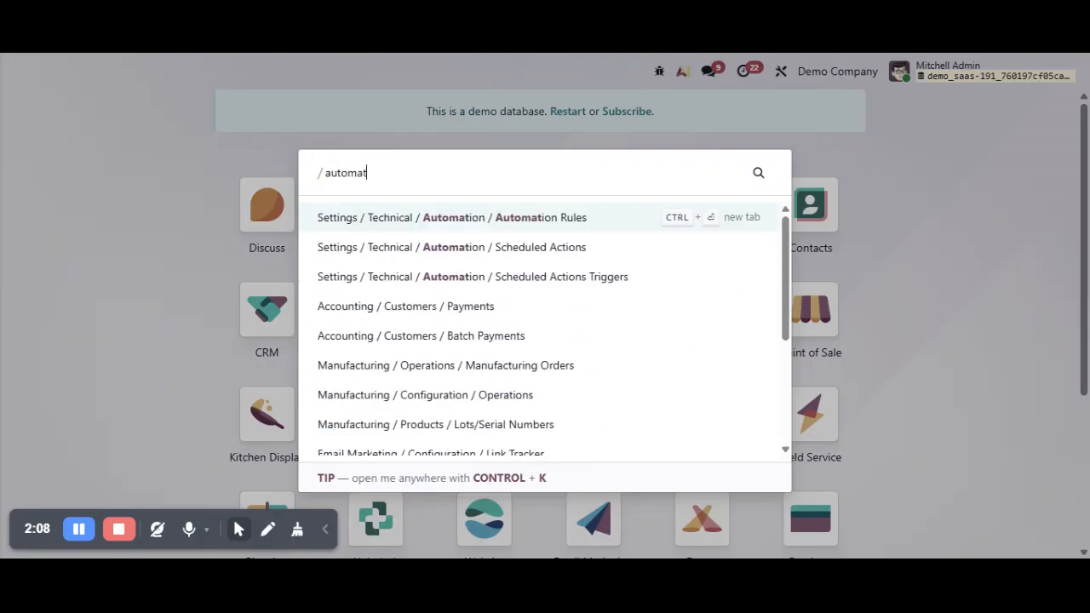
pyautogui.click(574, 224)
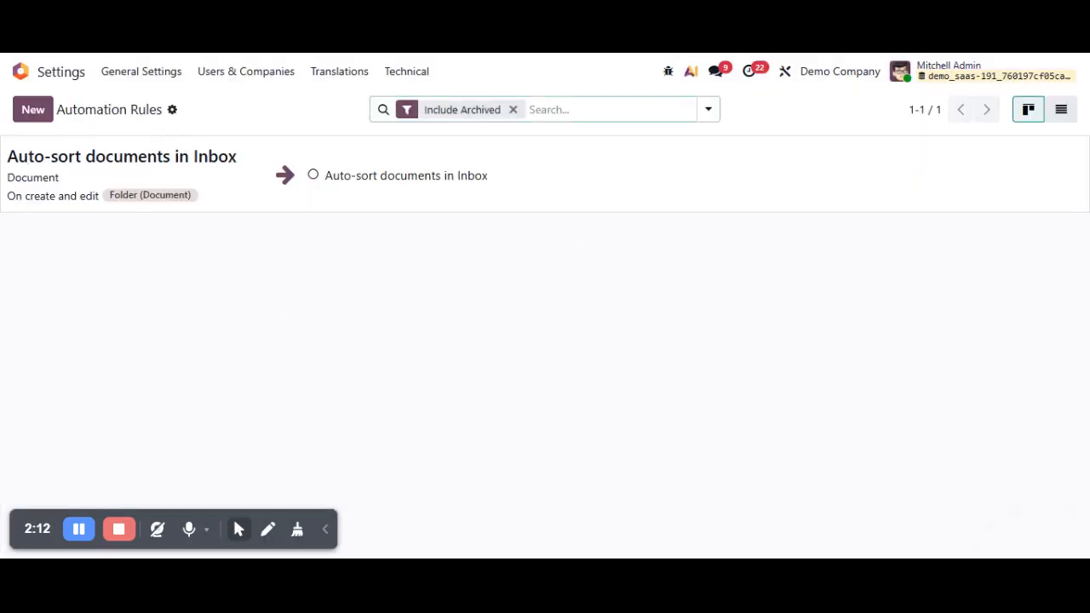
# Create a new automation rule named "Restrict Duplicate Ref. Number"
pyautogui.click(39, 115)
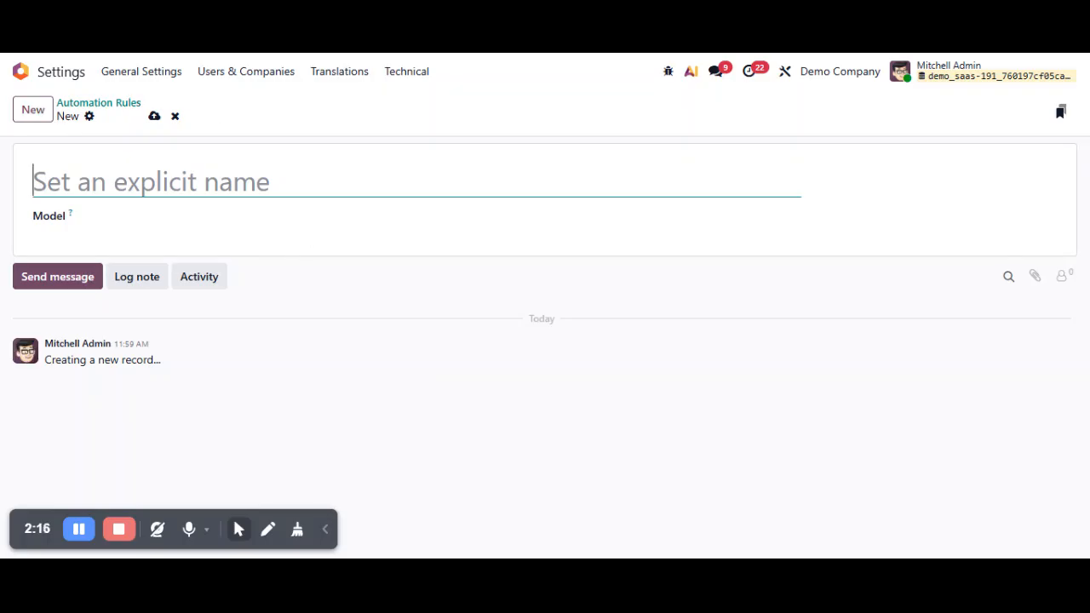
pyautogui.click(83, 536)
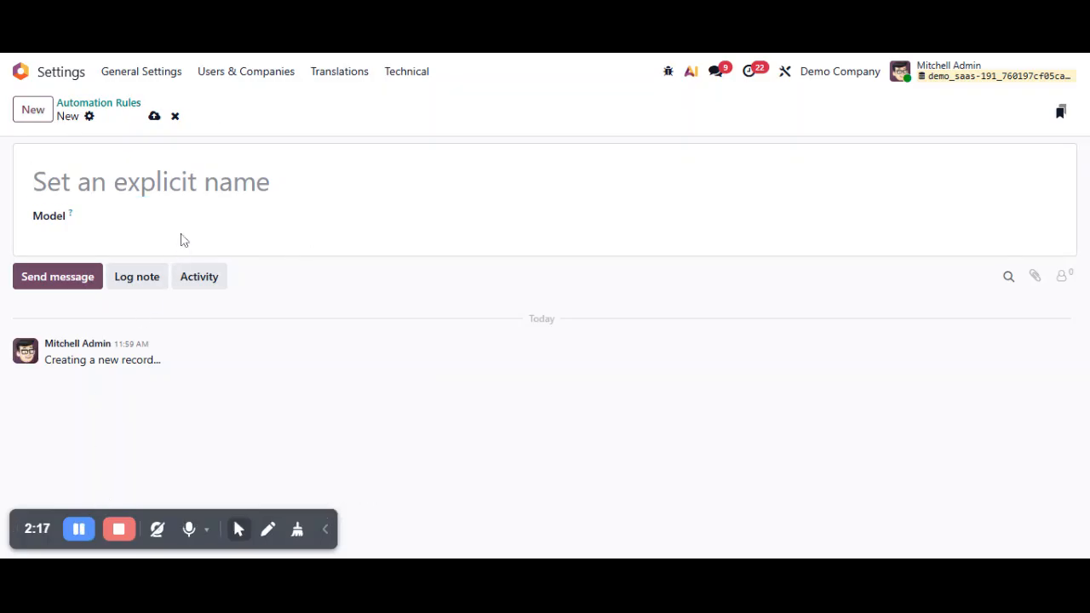
pyautogui.click(202, 196)
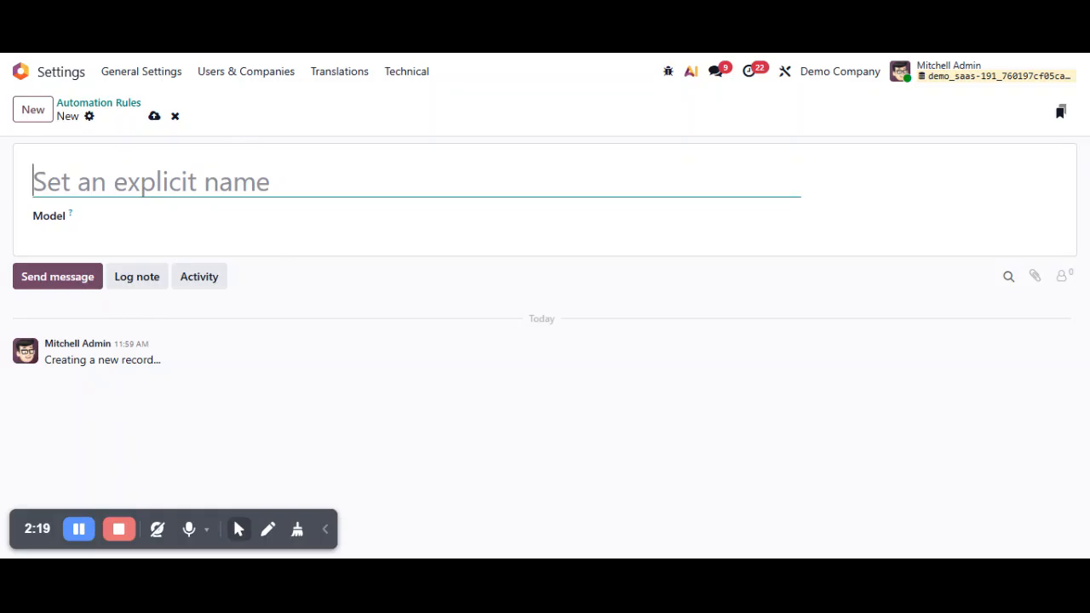
pyautogui.write('D')
pyautogui.press('BackSpace')
pyautogui.write('D')
pyautogui.press('BackSpace')
pyautogui.write('S')
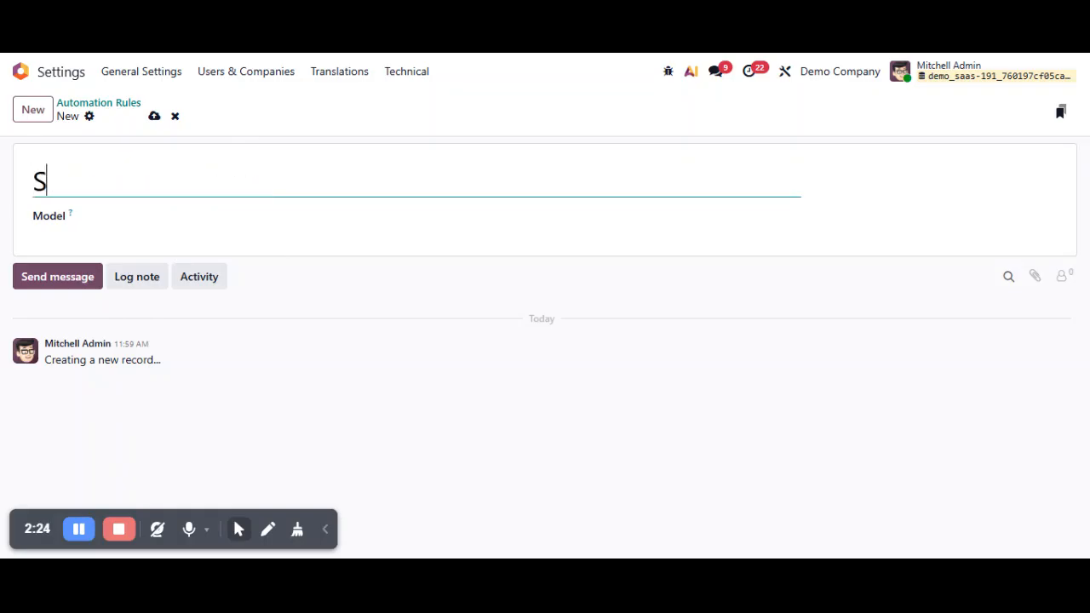
pyautogui.press('BackSpace')
pyautogui.write('Restrict Duplicate Ref. Number')
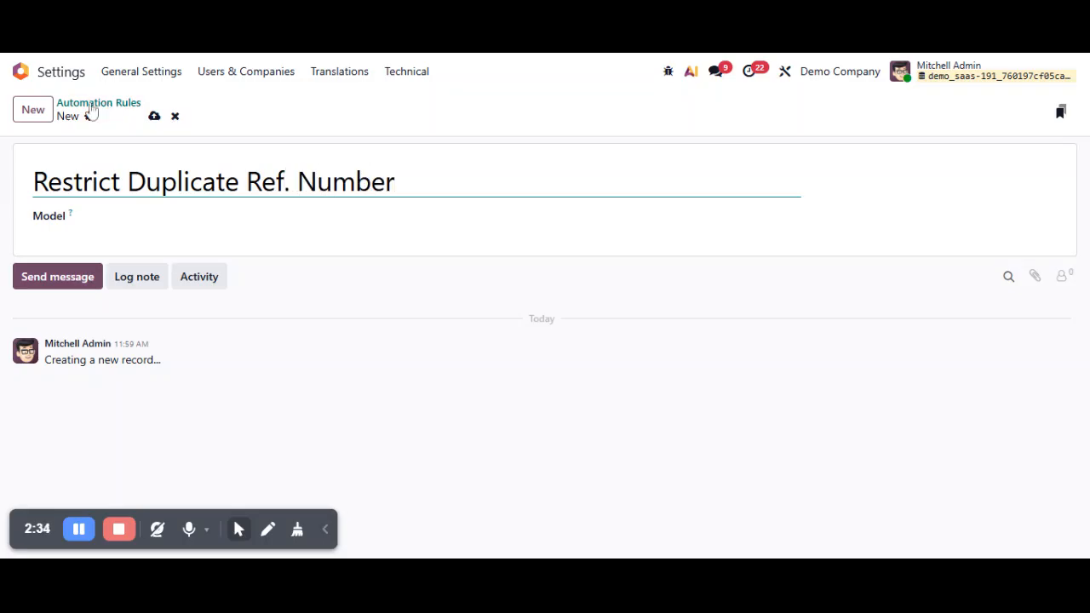
# Set the rule's model to Product and its trigger to On create and edit
pyautogui.click(144, 218)
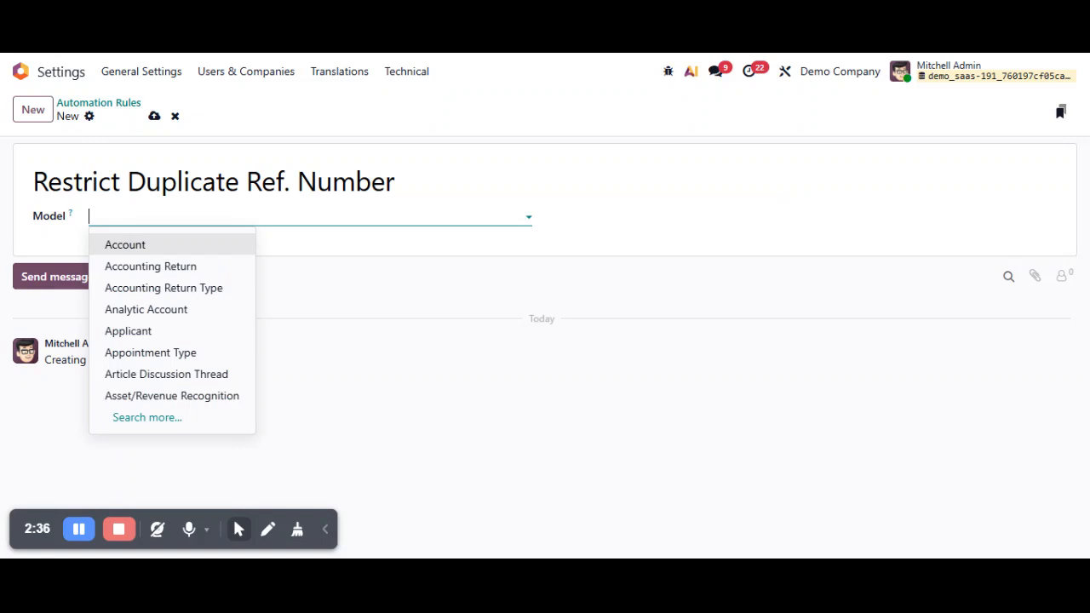
pyautogui.write('product')
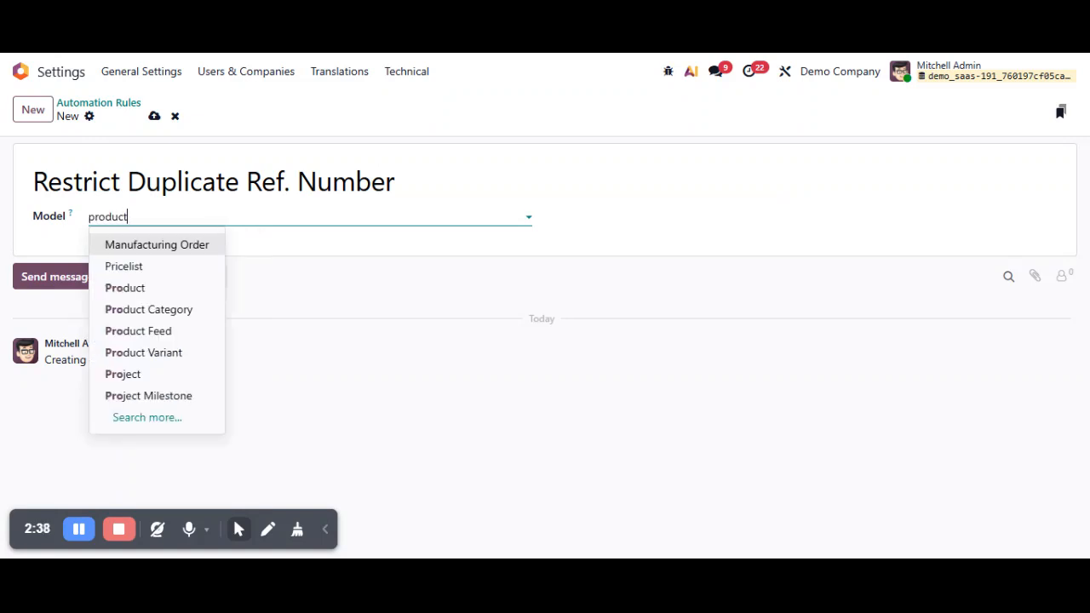
pyautogui.click(150, 289)
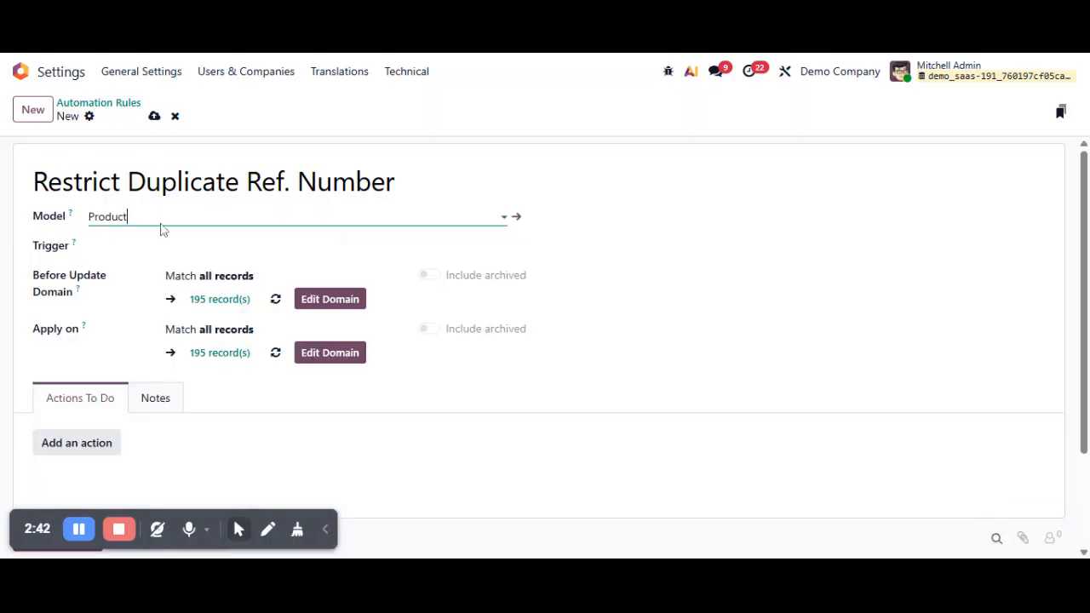
pyautogui.click(169, 251)
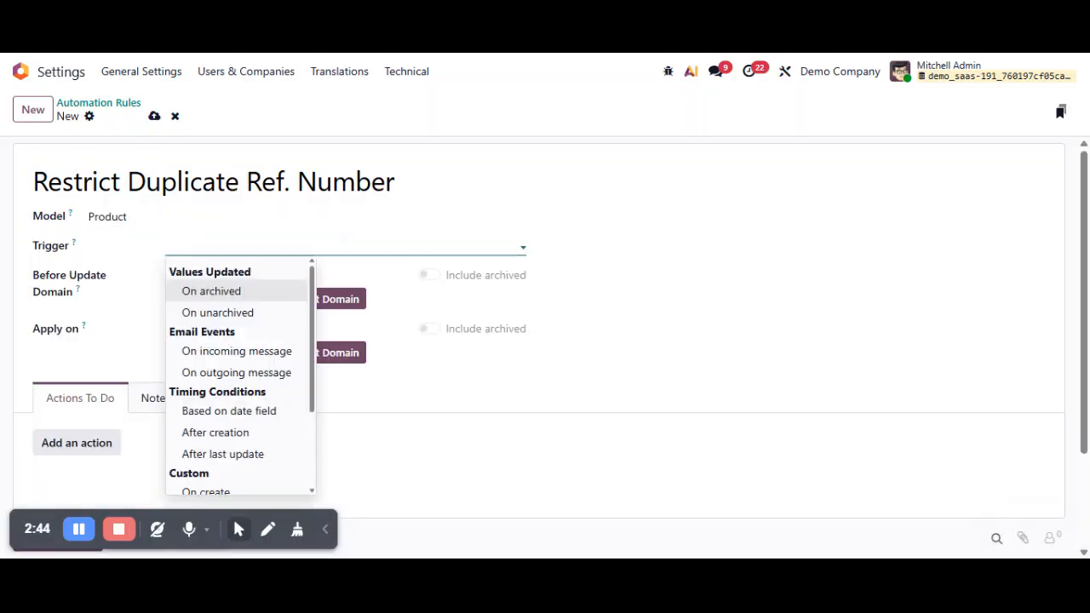
pyautogui.scroll(-2, 268, 456)
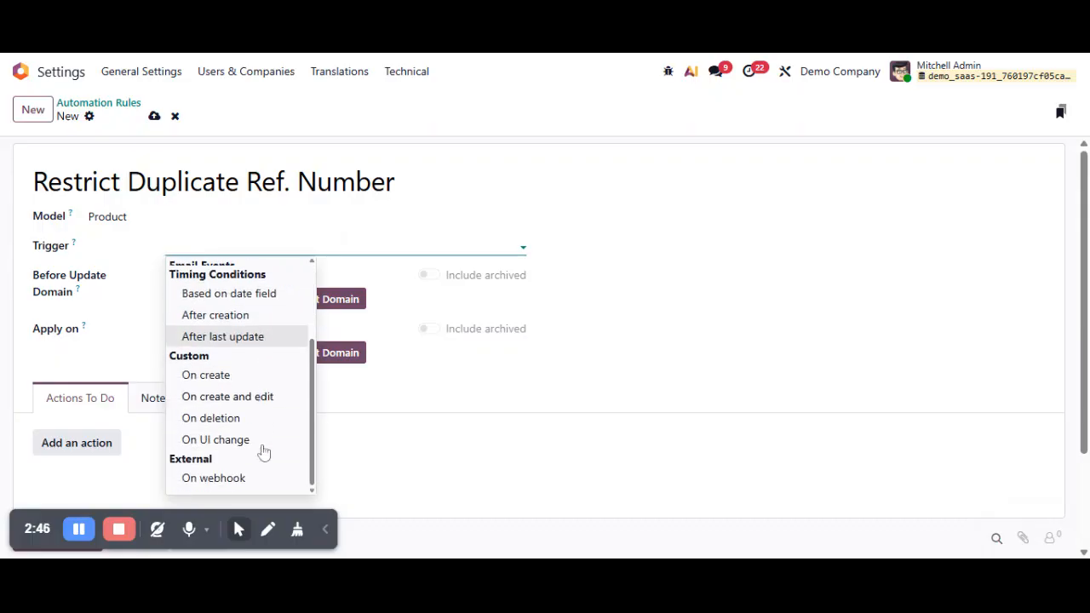
pyautogui.click(223, 399)
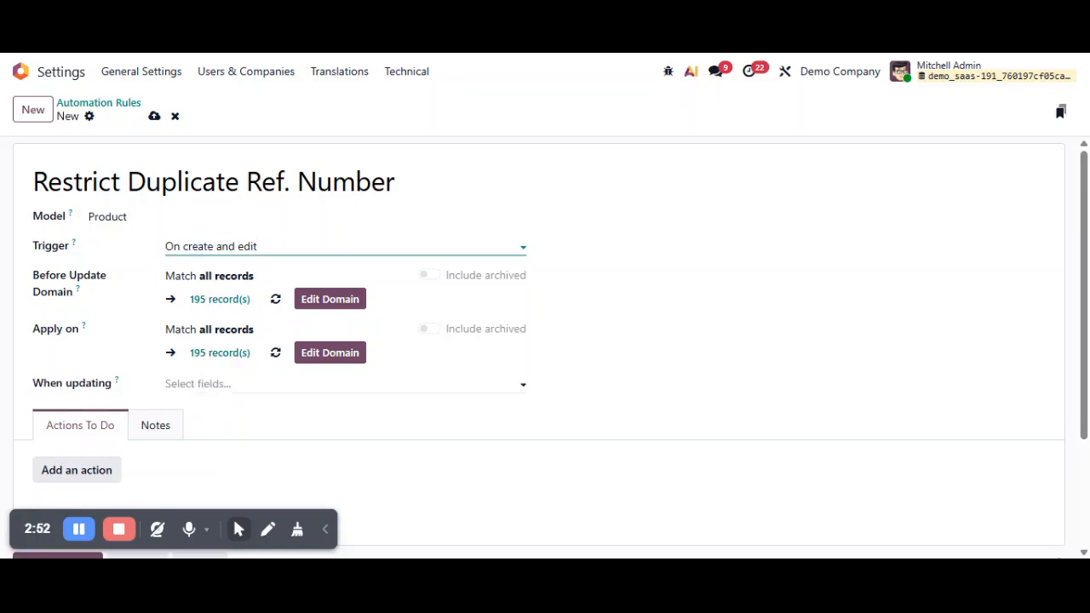
# Limit the rule to updates of the Internal Reference field and save the rule
pyautogui.click(204, 383)
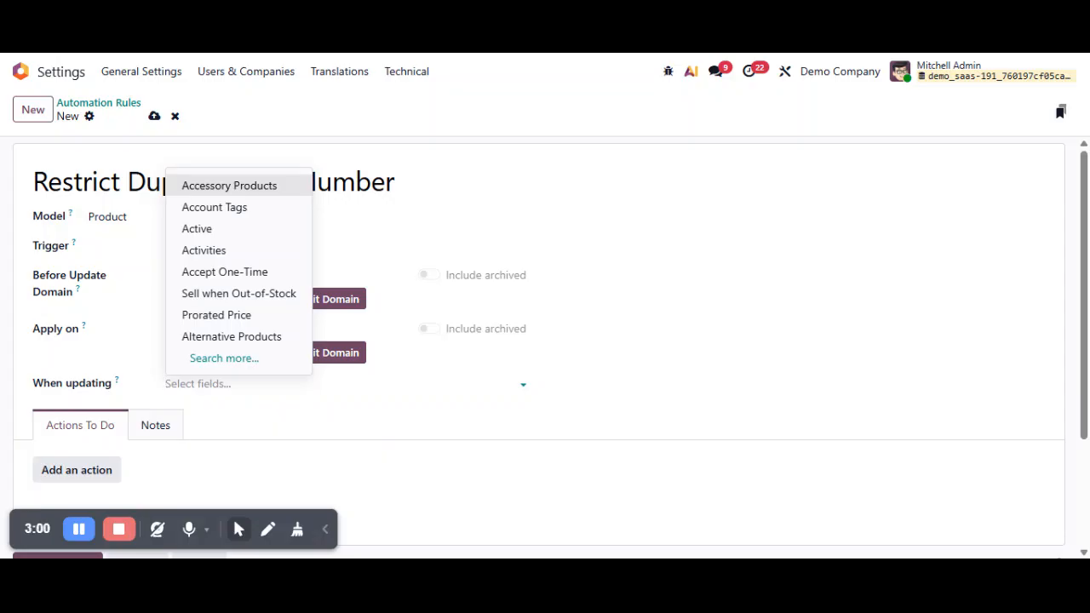
pyautogui.moveTo(73, 250)
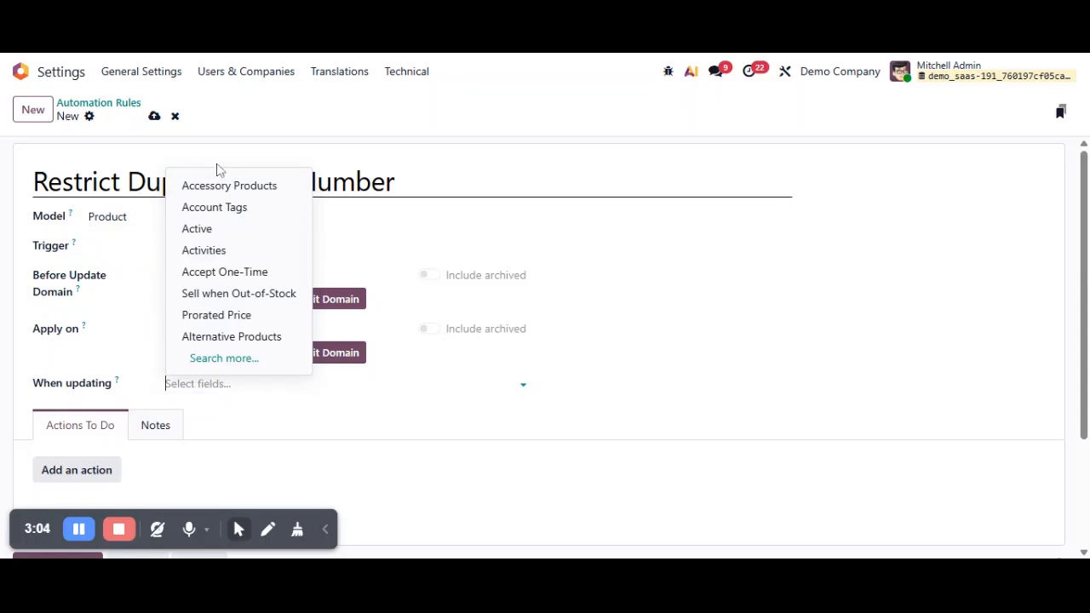
pyautogui.write('refe')
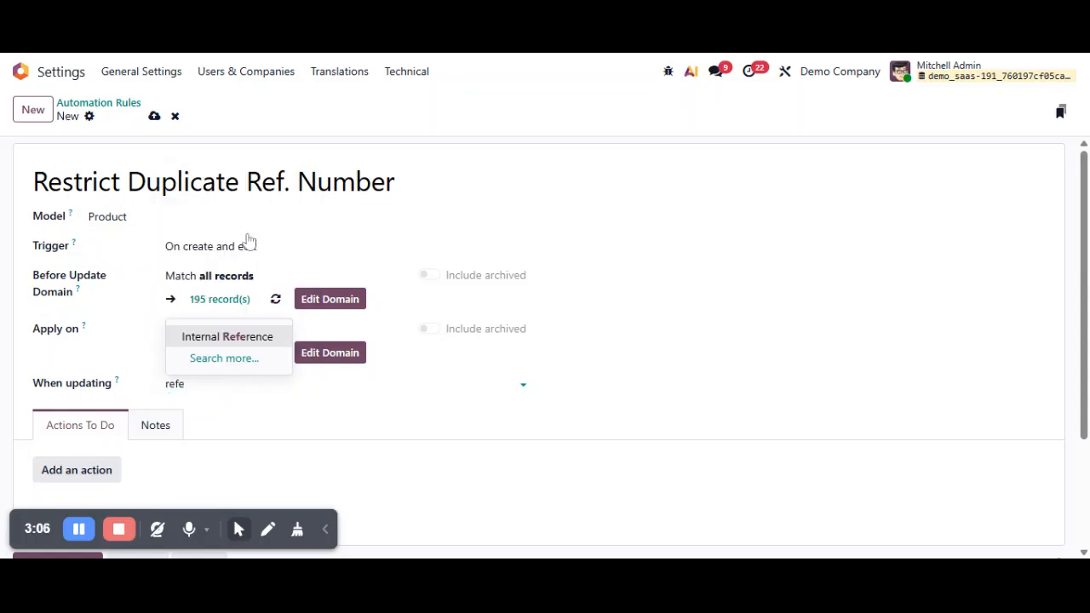
pyautogui.click(227, 336)
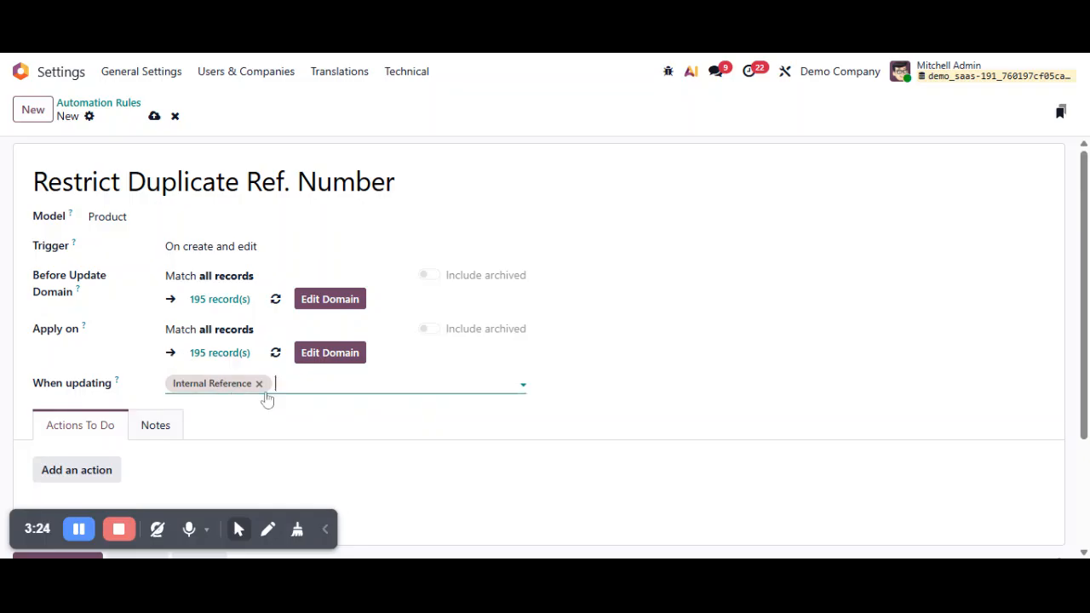
pyautogui.click(155, 116)
# Add an action of type Execute Code to the automation rule
pyautogui.scroll(-3, 545, 341)
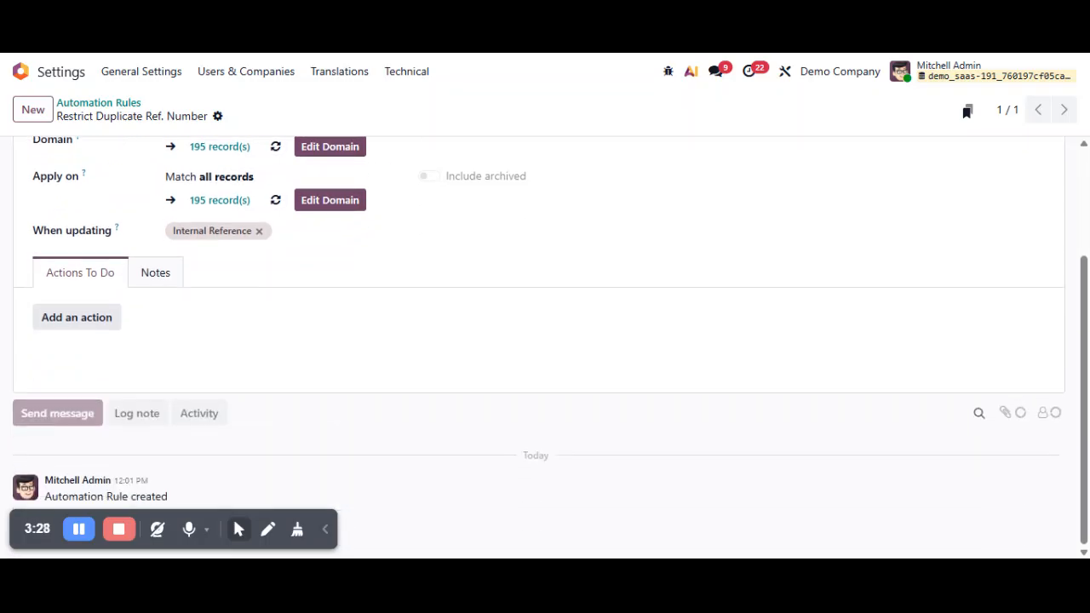
pyautogui.click(87, 324)
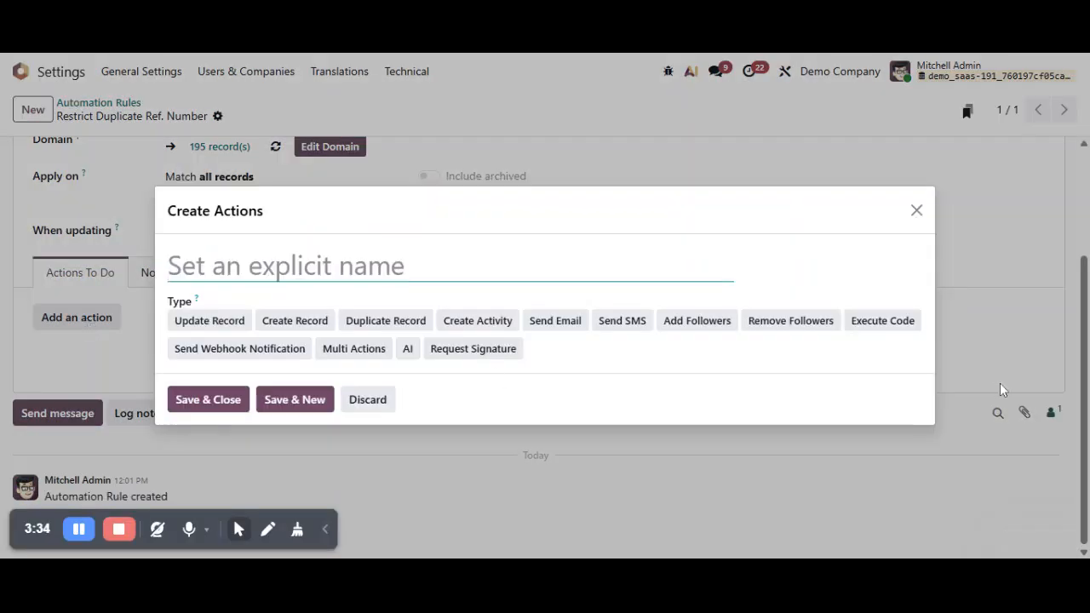
pyautogui.click(890, 320)
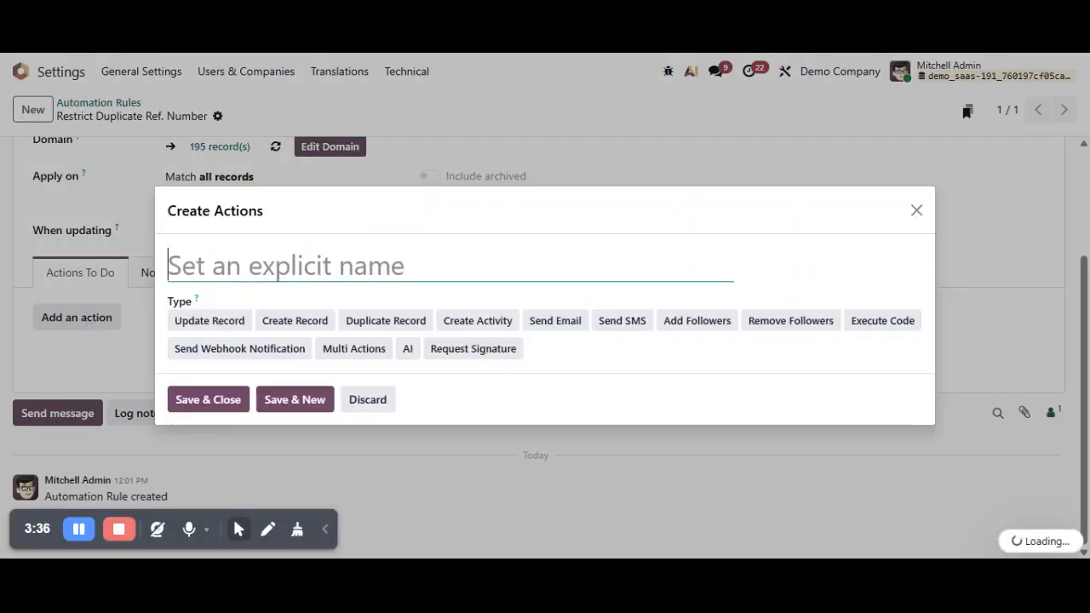
pyautogui.write('De')
pyautogui.press('BackSpace')
pyautogui.press('BackSpace')
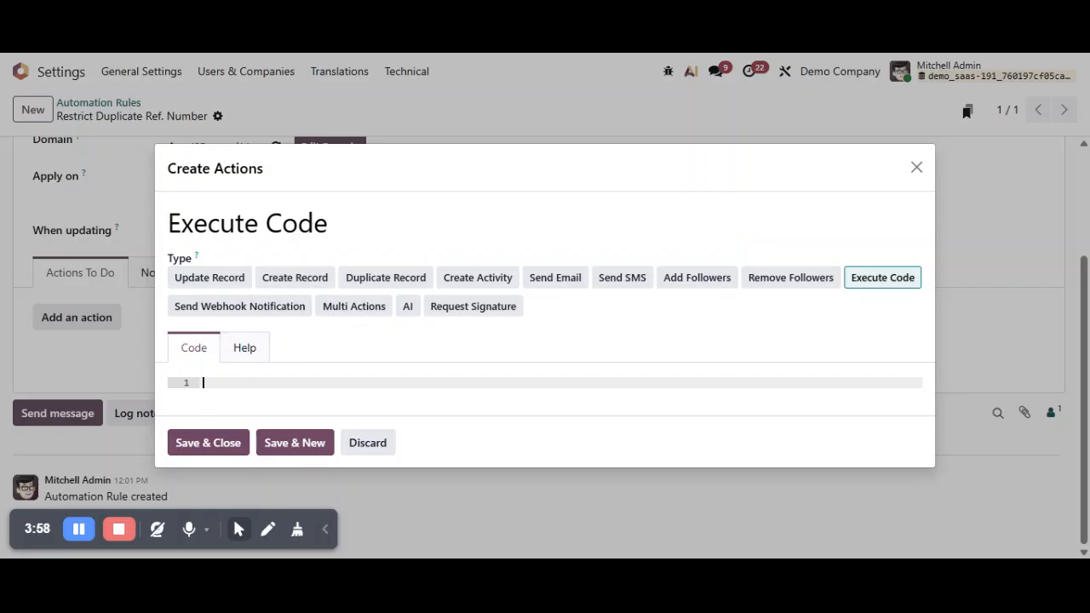
# Paste the Python code that raises a UserError when another product has the same default_code, and save the action and rule
pyautogui.write('if record.default_code:     # Search for products with same internal reference     duplicate = env[\'product.template\'].search([         (\'default_code\', \'=\', record.default_code),         (\'id\', \'!=\', record.id)     ], limit=1)      if duplicate:         raise UserError("Internal Reference (SKU) already exists for another product. Please use a unique SKU.")')
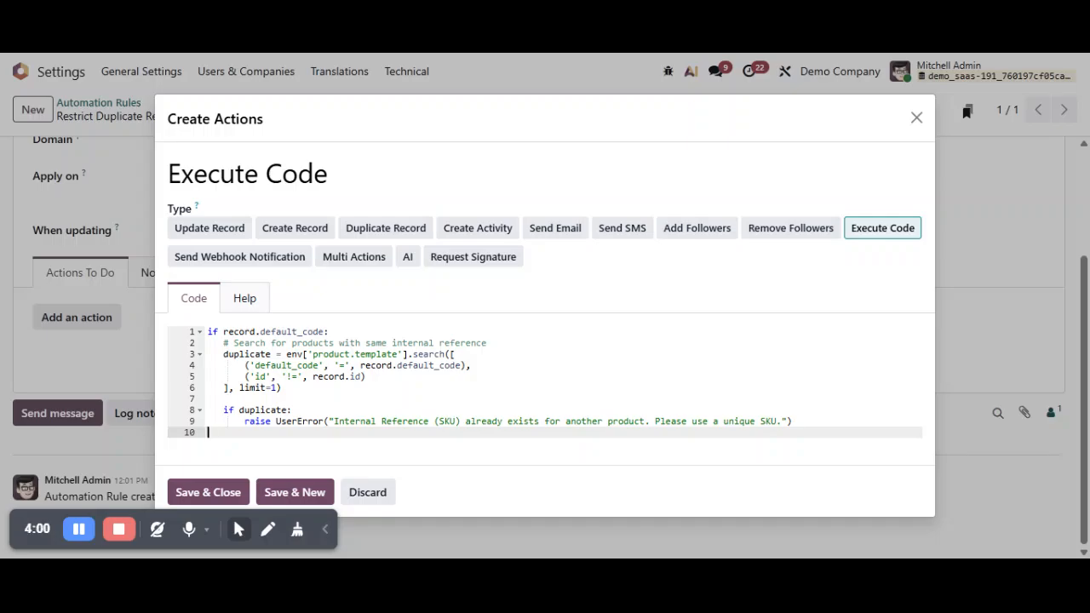
pyautogui.click(194, 483)
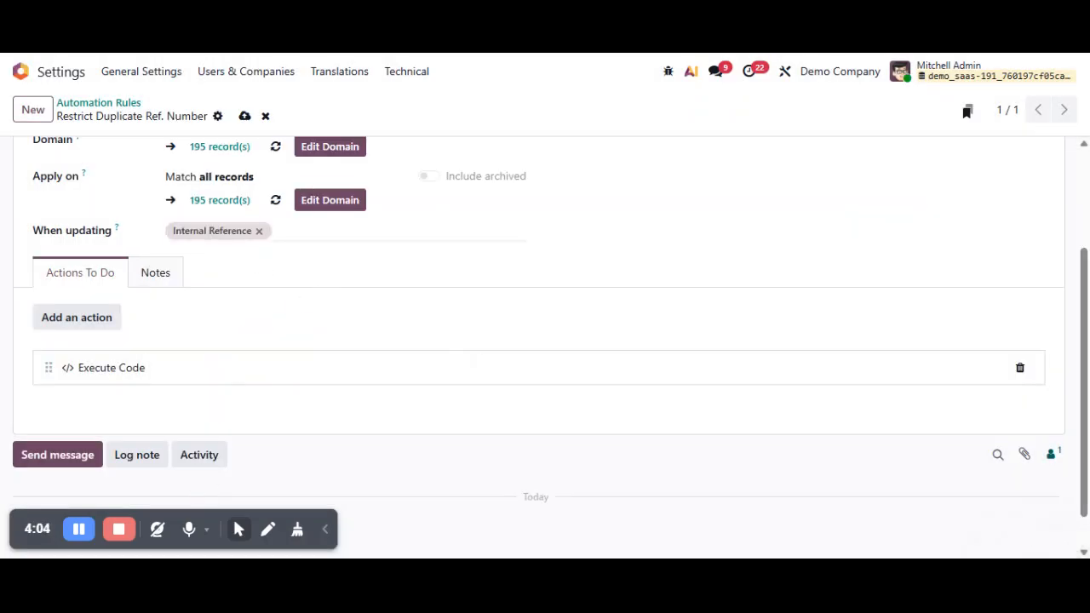
pyautogui.click(245, 117)
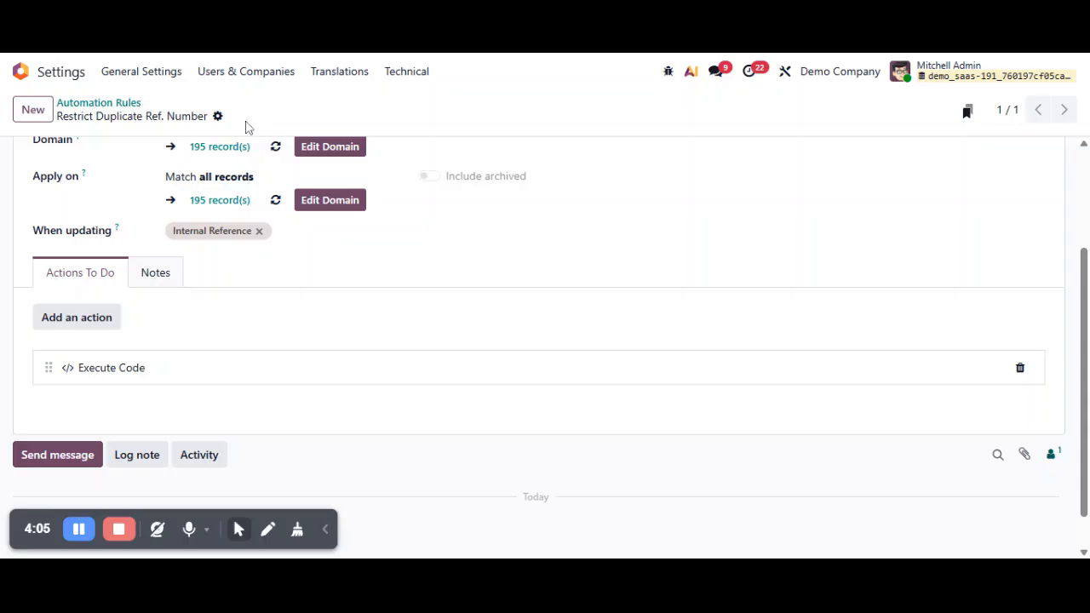
# Return to the apps overview and open the Sales product list by searching for "prod"
pyautogui.click(33, 75)
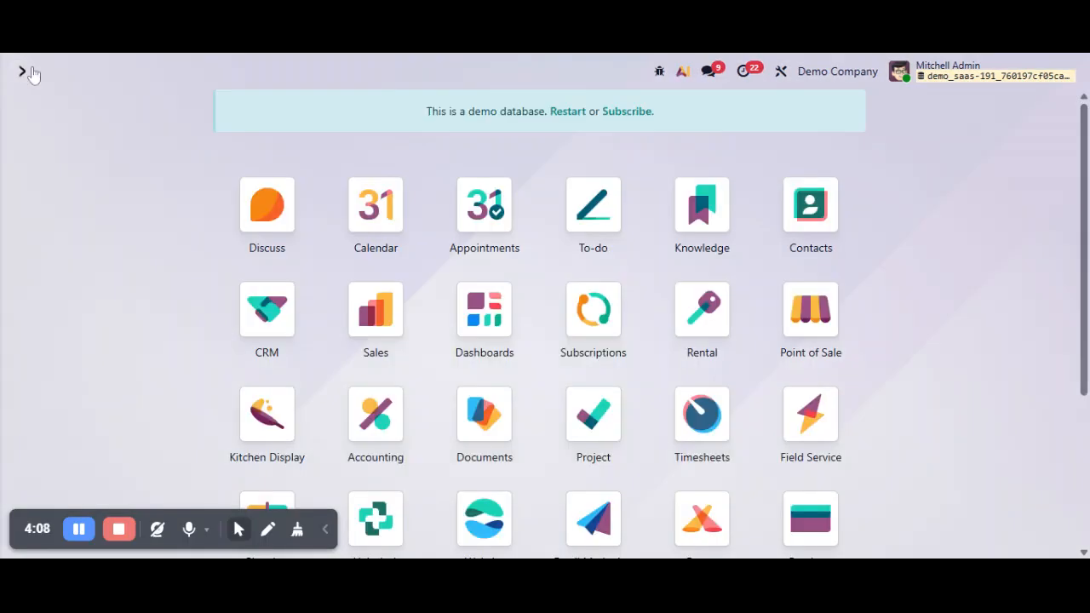
pyautogui.write('prod')
pyautogui.press('Return')
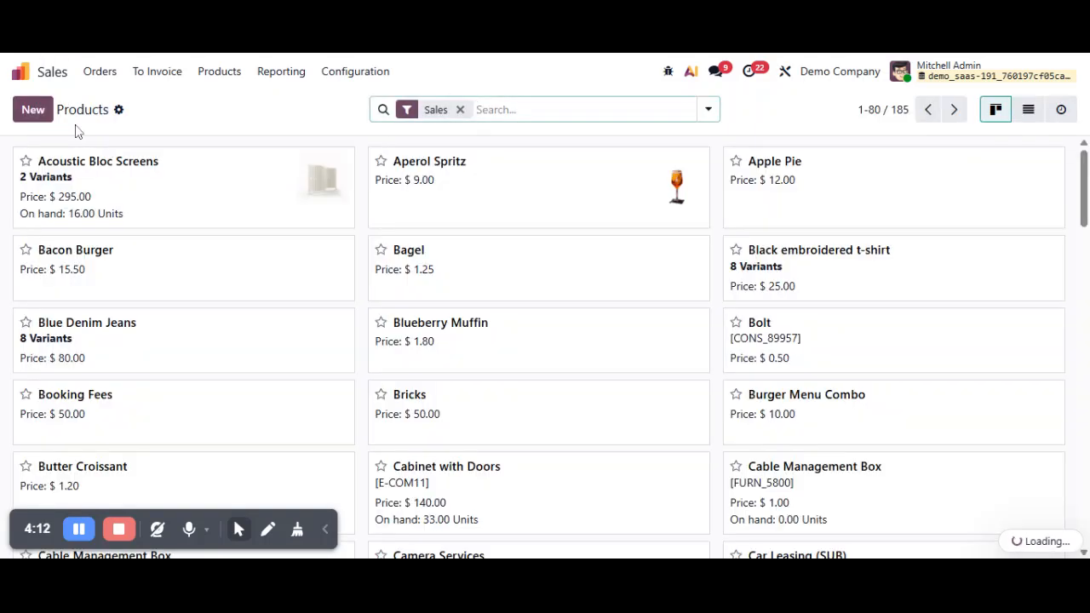
# Create a new product named "Chips"
pyautogui.click(32, 109)
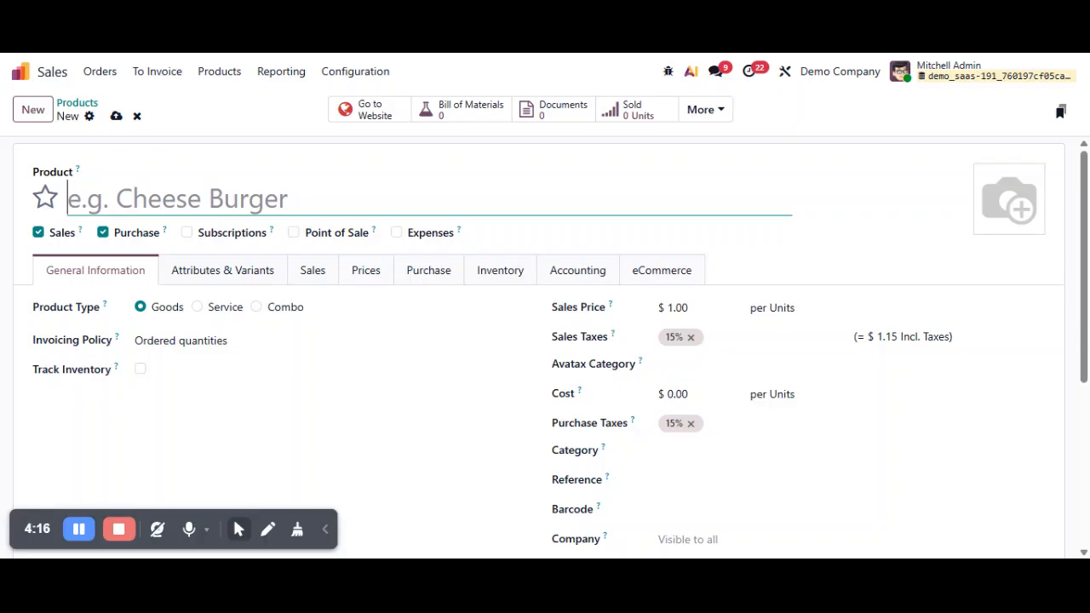
pyautogui.write('P')
pyautogui.press('BackSpace')
pyautogui.write('C')
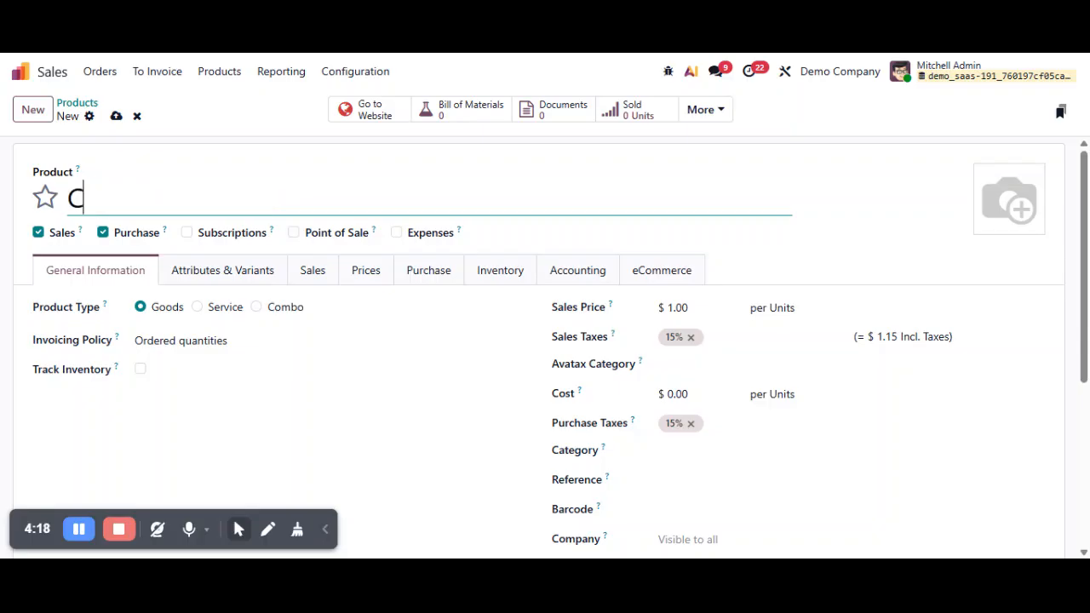
pyautogui.write('hips')
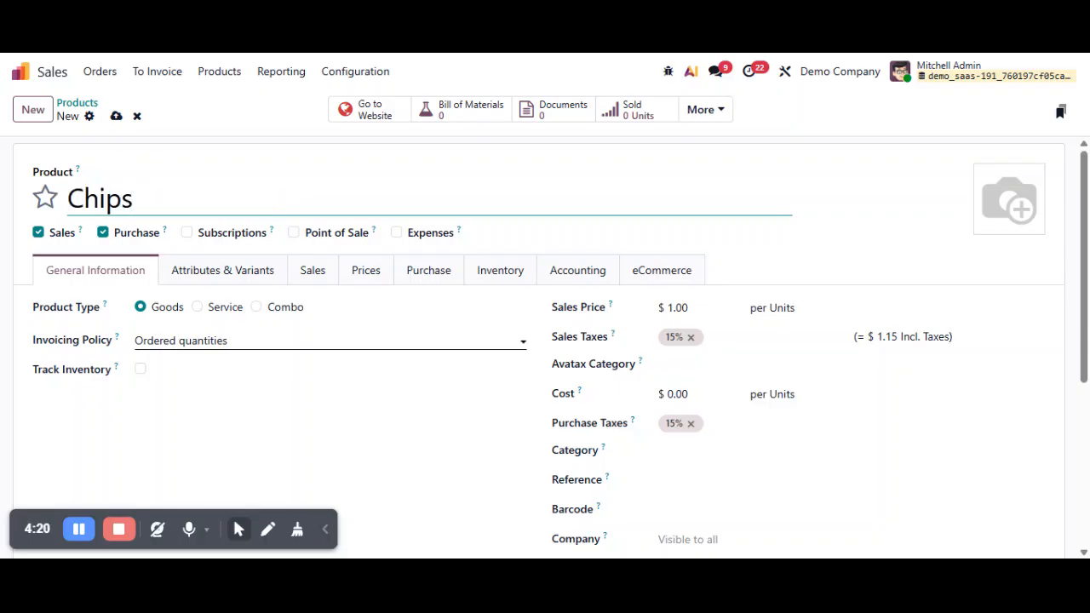
# Enable inventory tracking for the Chips product and set its reference to "chip"
pyautogui.click(141, 368)
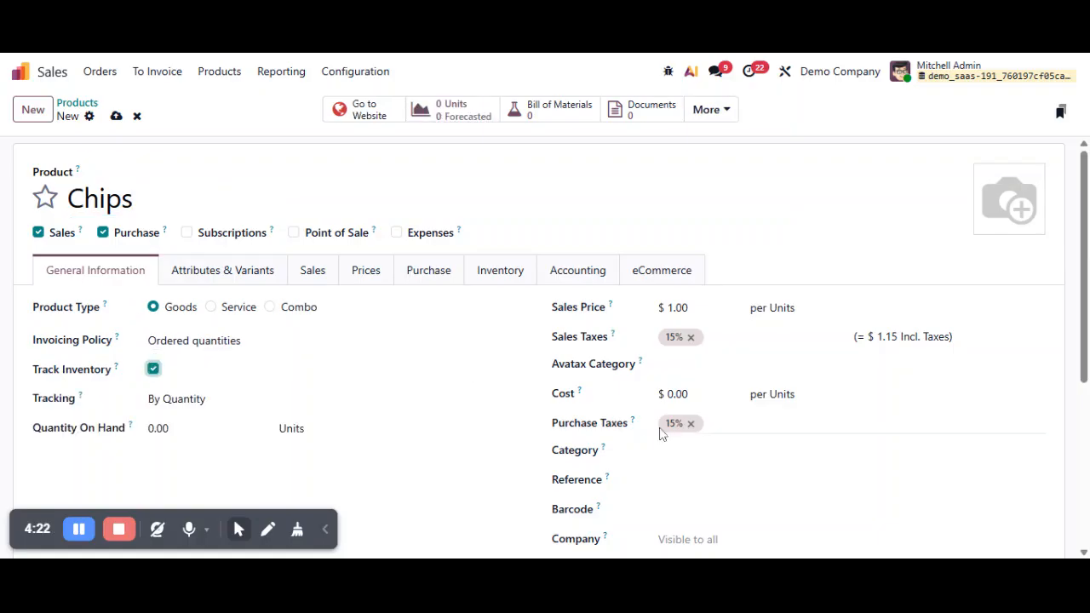
pyautogui.click(668, 481)
pyautogui.write('chip')
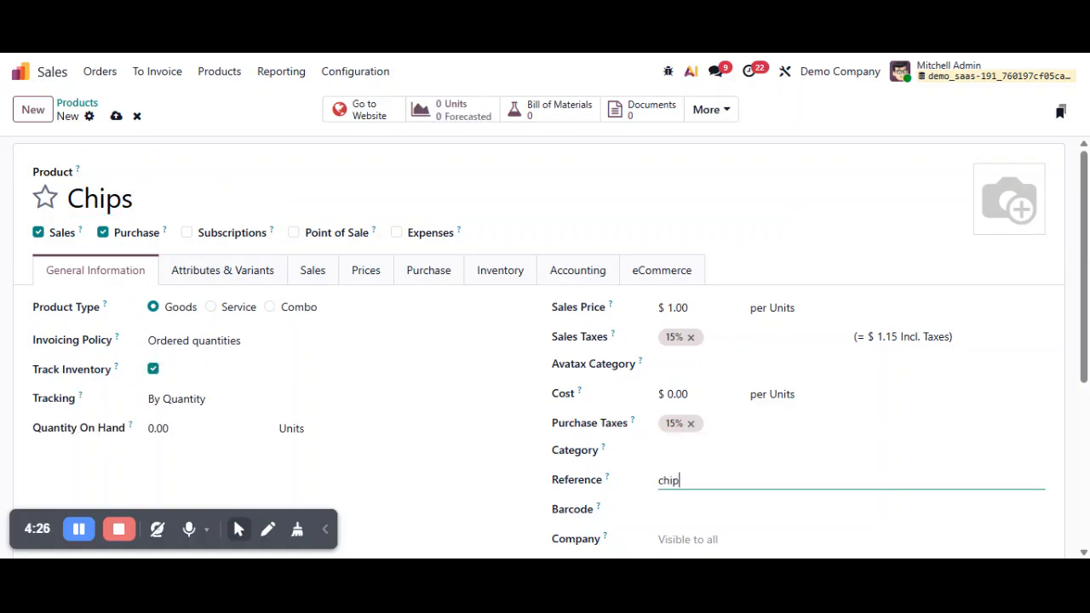
# Save the Chips product and start a new product named "Potato Chip"
pyautogui.click(116, 116)
pyautogui.click(27, 112)
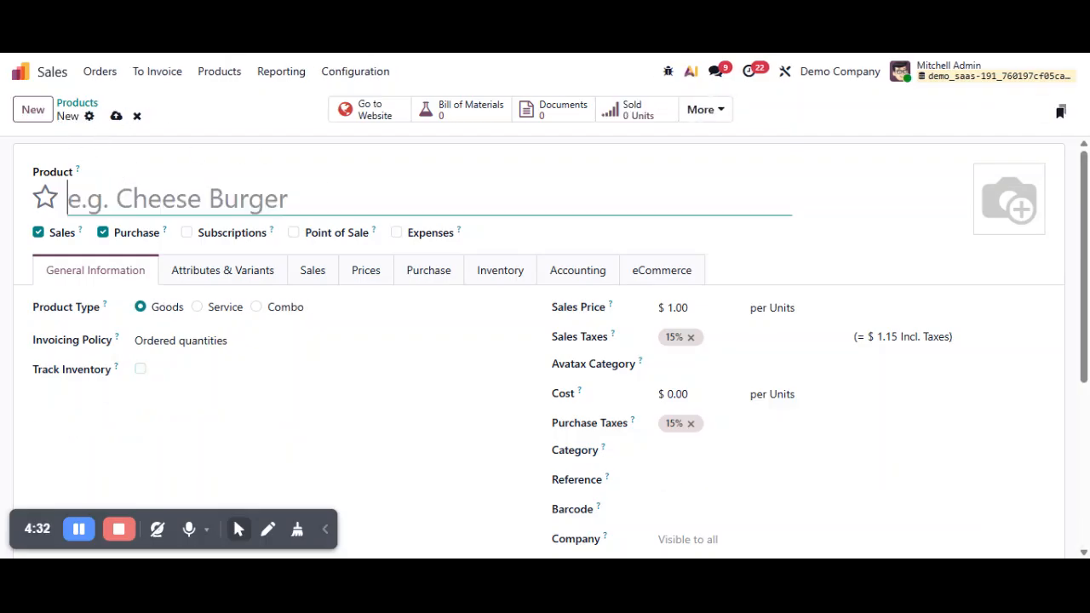
pyautogui.write('B')
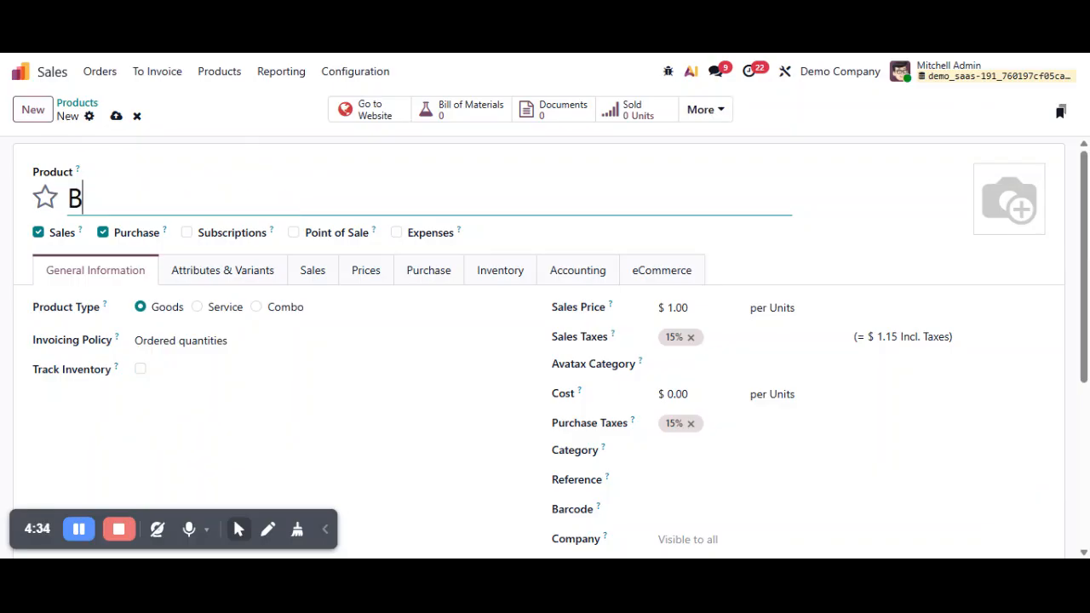
pyautogui.press('BackSpace')
pyautogui.write('Potato Chip')
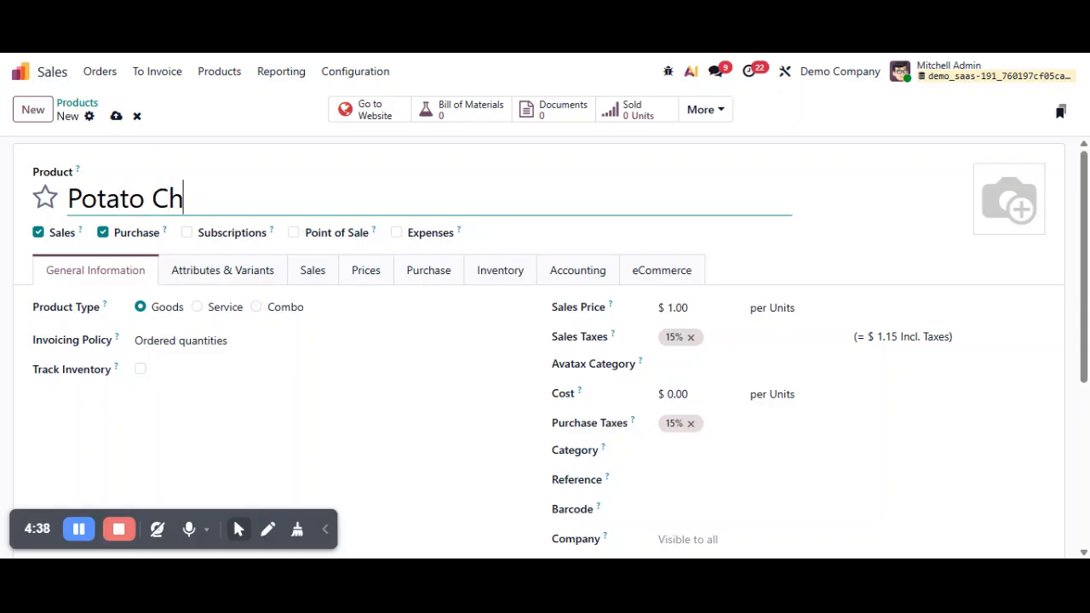
# Enable inventory tracking for Potato Chip, try to save it with the reference "chip", and dismiss the resulting dialogs
pyautogui.click(140, 368)
pyautogui.click(700, 481)
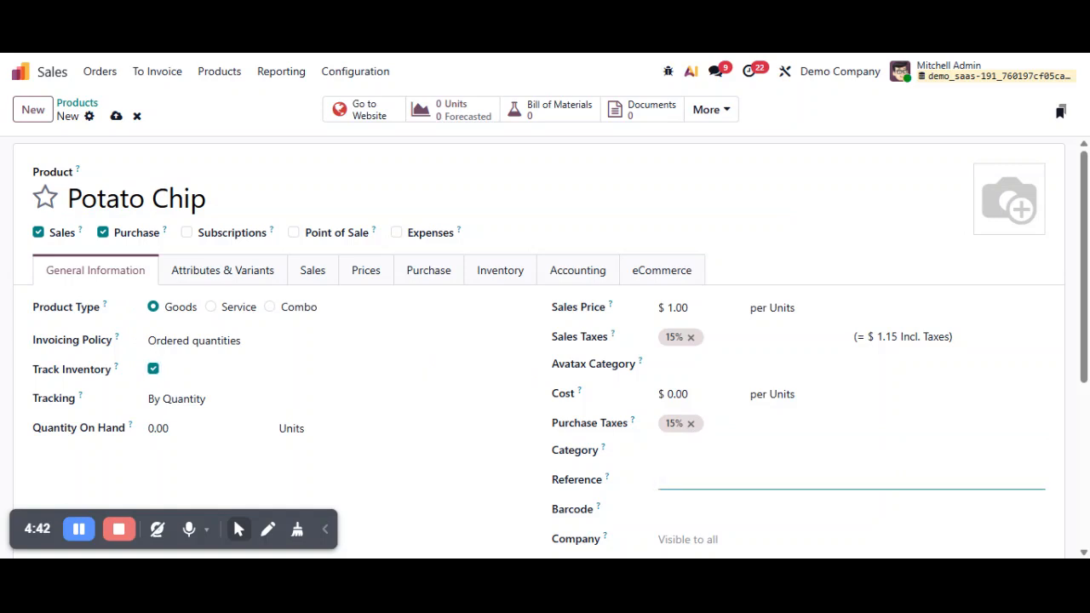
pyautogui.write('chip')
pyautogui.click(116, 116)
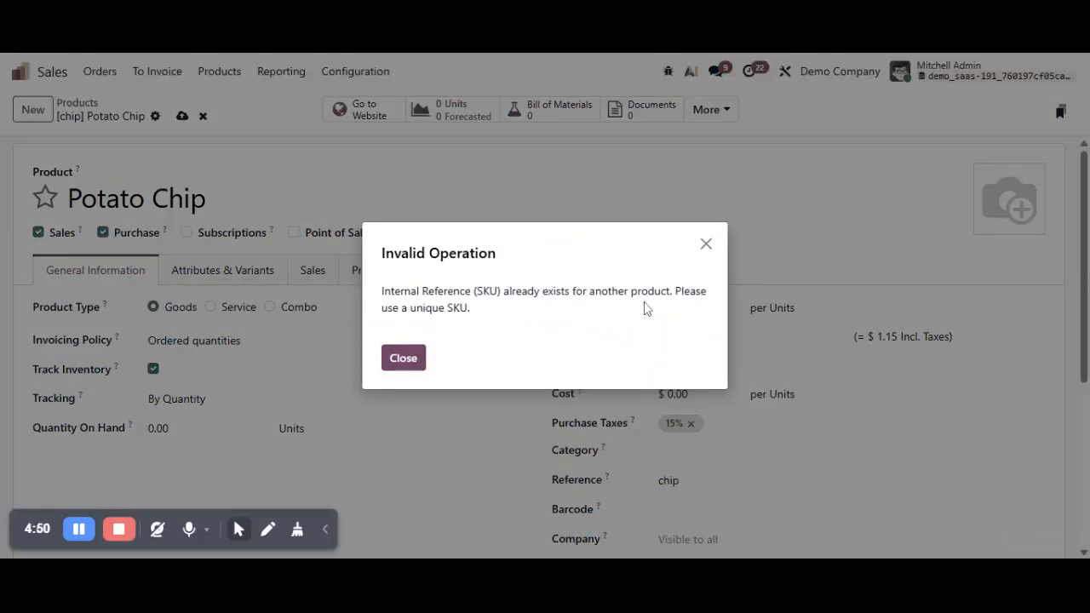
pyautogui.click(401, 366)
pyautogui.moveTo(393, 300); pyautogui.dragTo(591, 289)
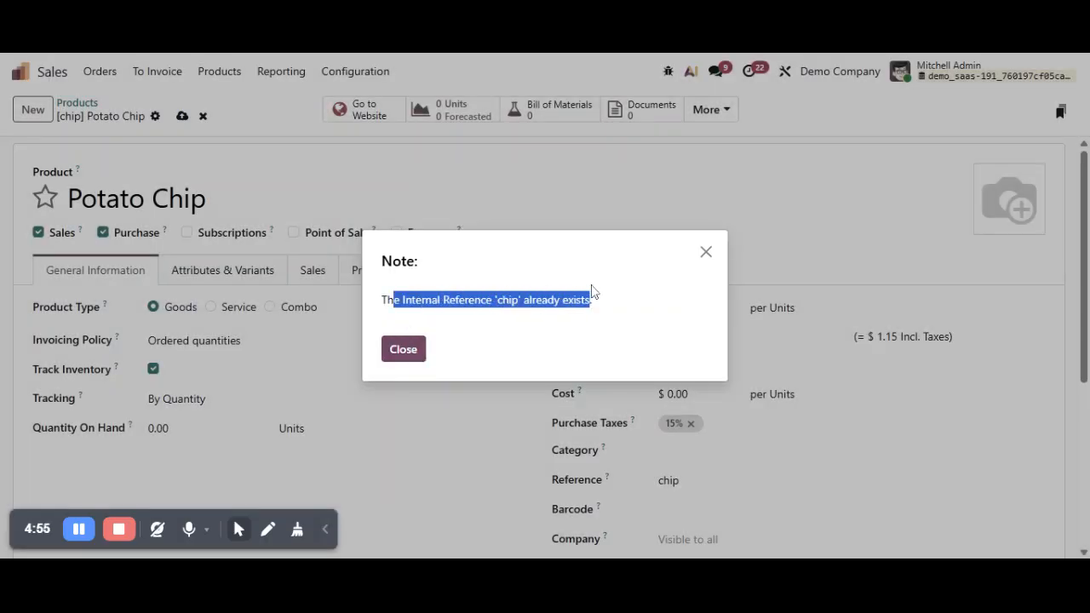
pyautogui.click(404, 363)
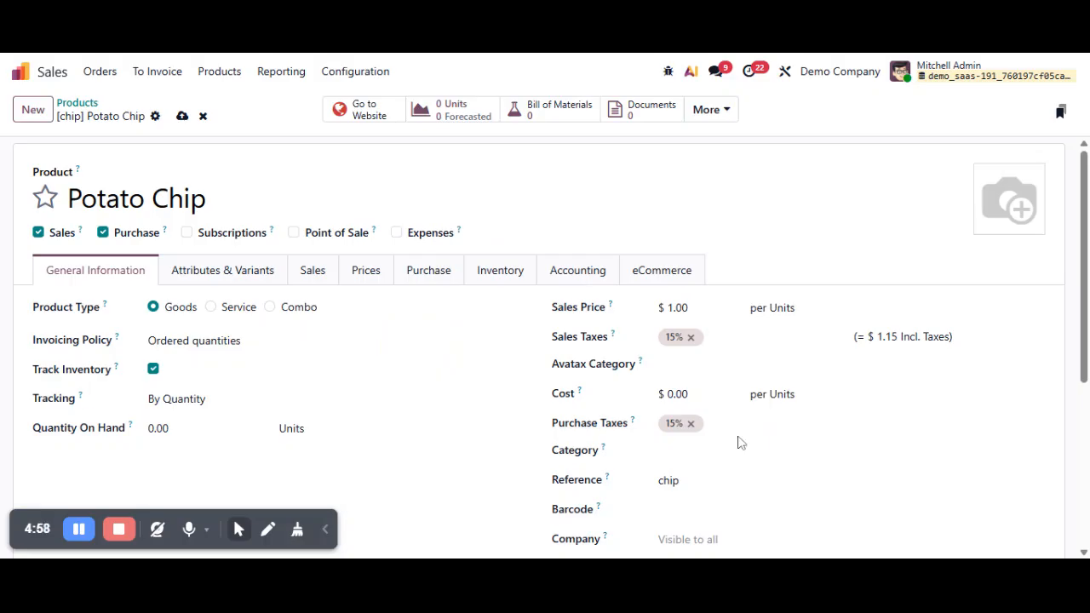
# Set the Potato Chip reference to "123" and save the product
pyautogui.click(705, 481)
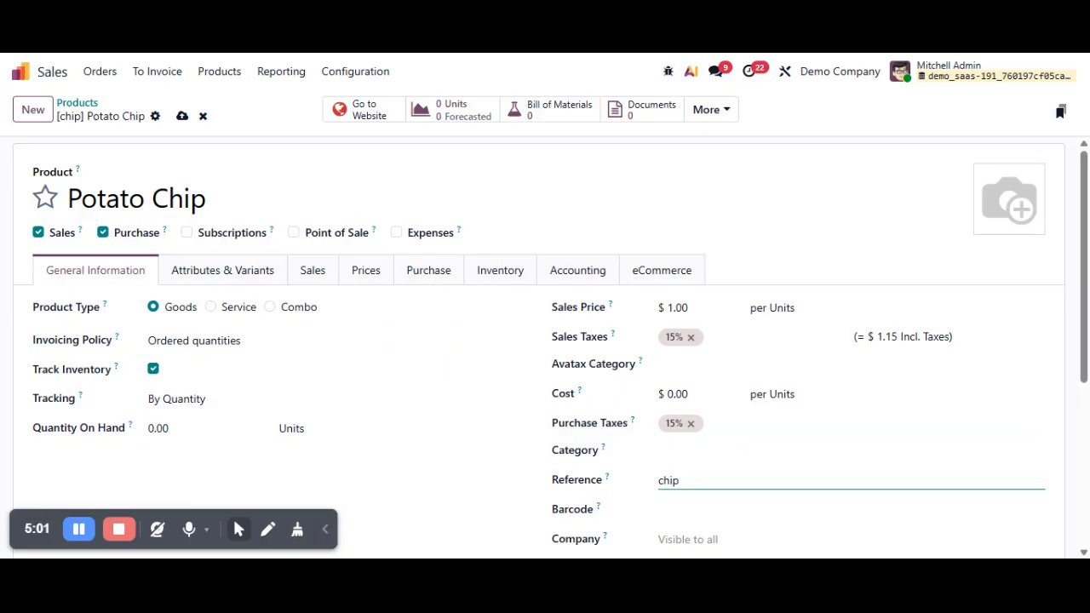
pyautogui.press('BackSpace')
pyautogui.write('123')
pyautogui.click(182, 116)
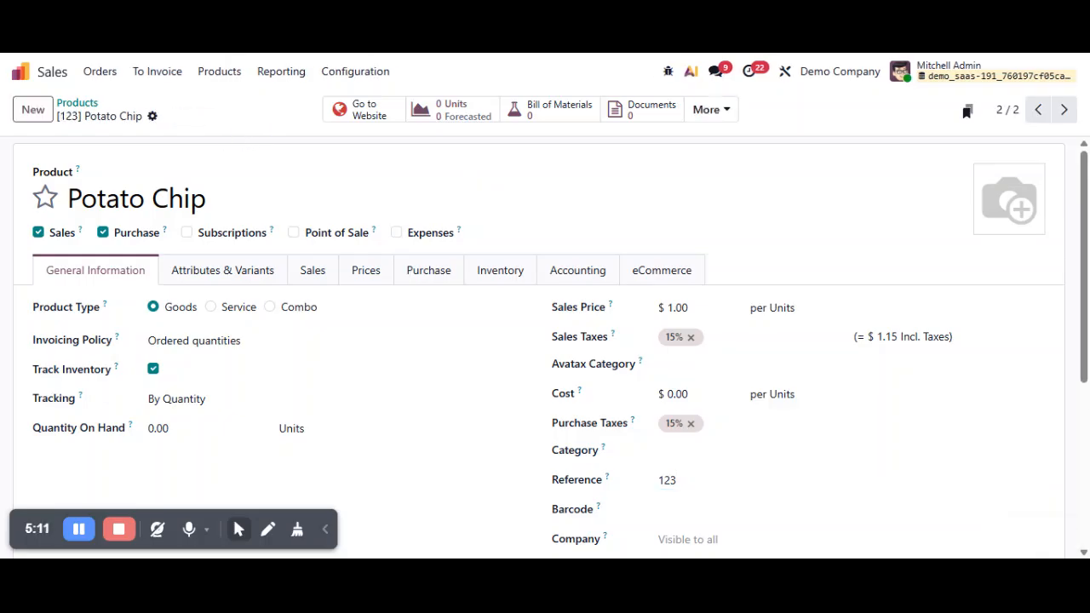
# Replace the Potato Chip reference with uppercase "CHIP" and save the product
pyautogui.click(680, 480)
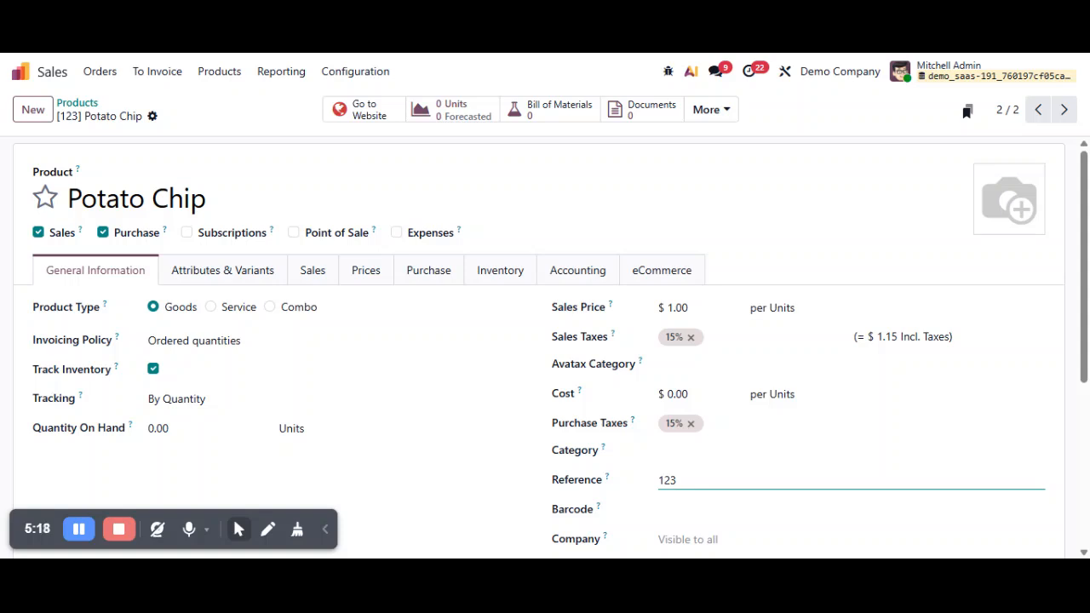
pyautogui.press('BackSpace')
pyautogui.press('BackSpace')
pyautogui.press('BackSpace')
pyautogui.write('CHIP')
pyautogui.click(179, 116)
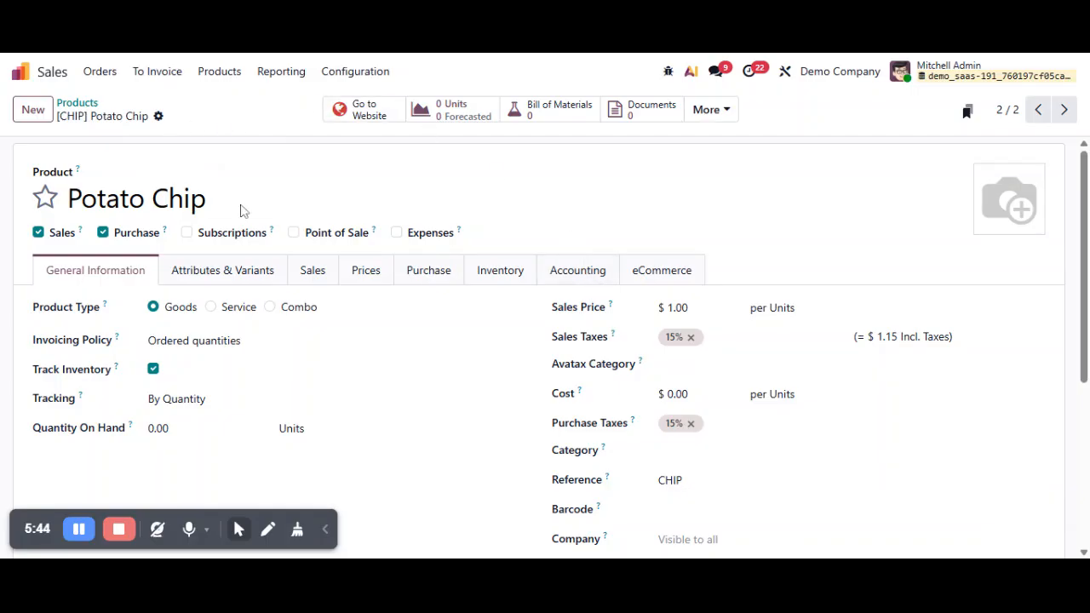
# Set the Potato Chip reference to "1223", save the product, and mark it as a favorite
pyautogui.doubleClick(670, 480)
pyautogui.press('BackSpace')
pyautogui.write('1223')
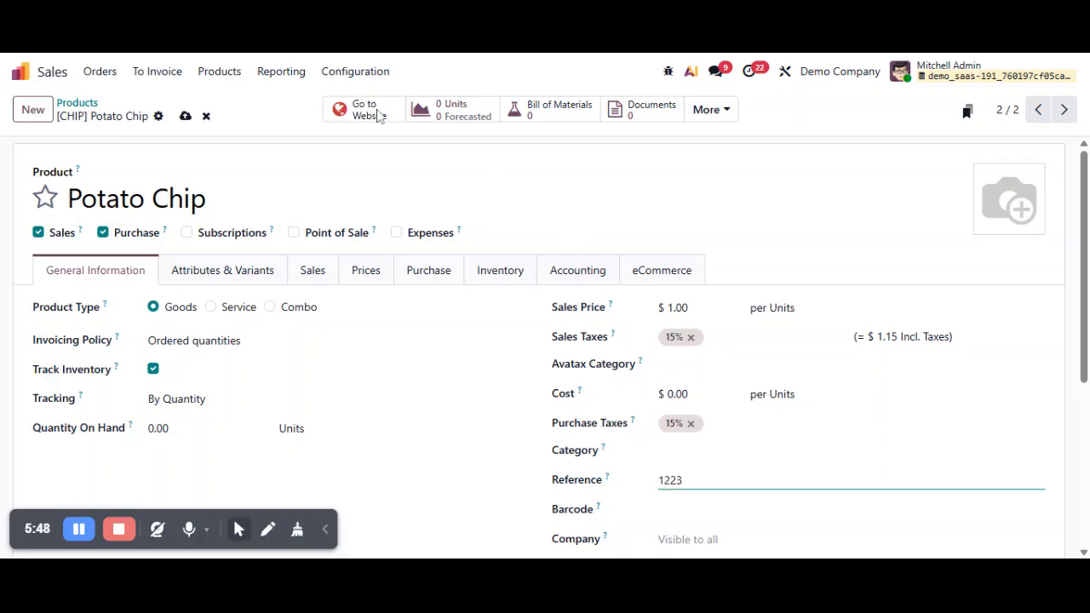
pyautogui.click(186, 118)
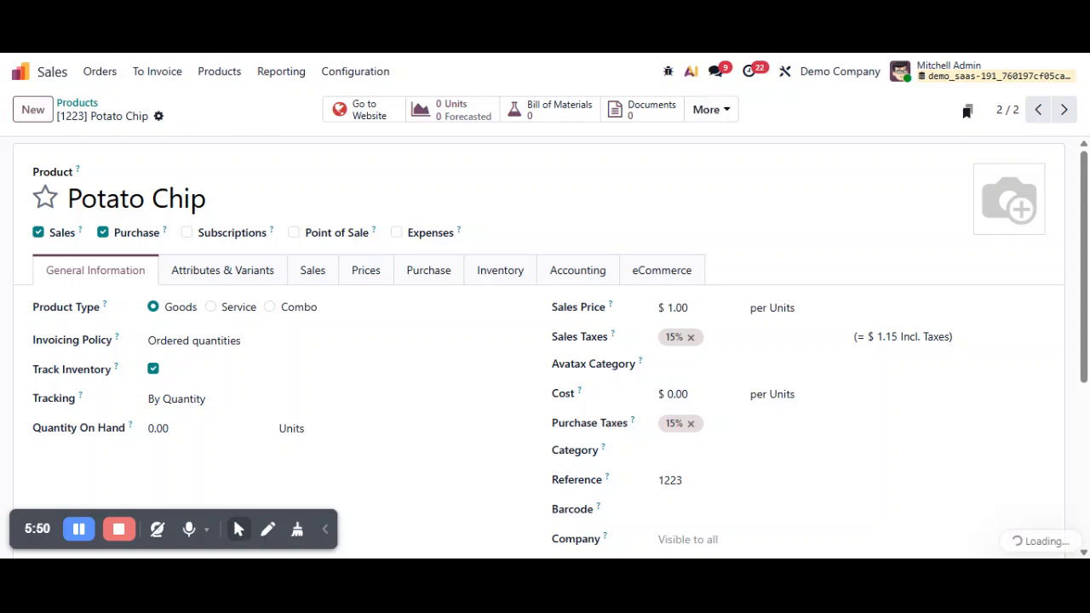
pyautogui.click(45, 198)
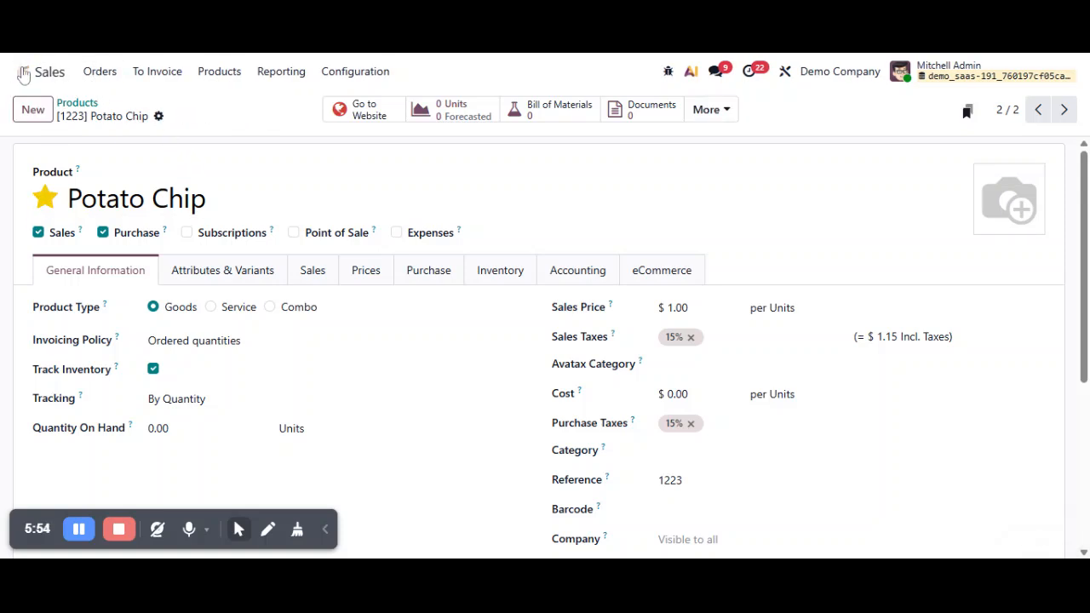
# Find the automation rules through the apps overview and open the Execute Code action of the "Restrict Duplicate Ref. Number" rule
pyautogui.click(40, 74)
pyautogui.write('auto')
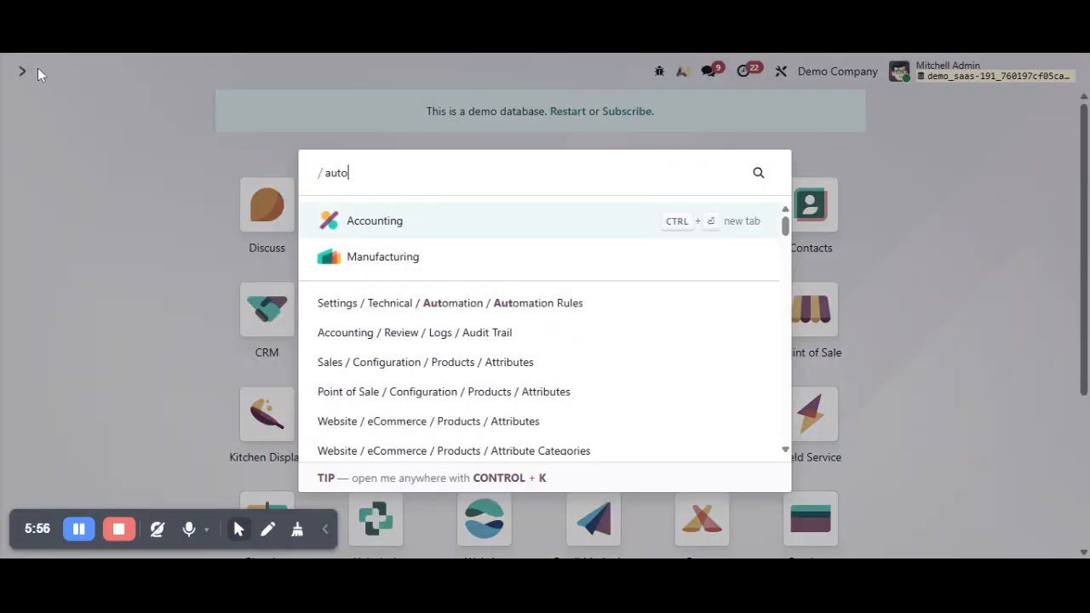
pyautogui.write('mat')
pyautogui.press('Return')
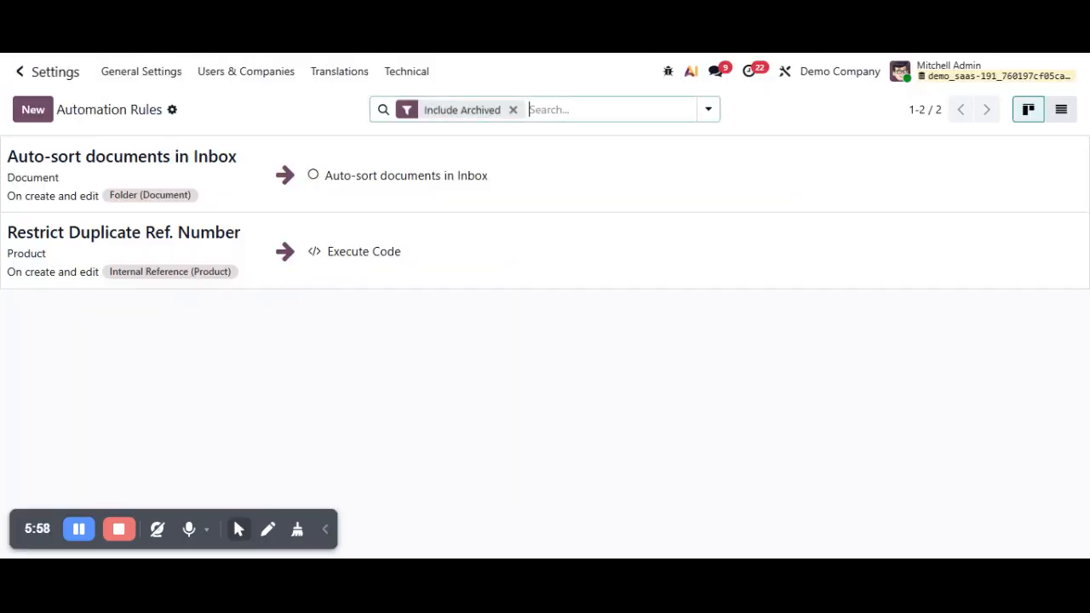
pyautogui.click(524, 237)
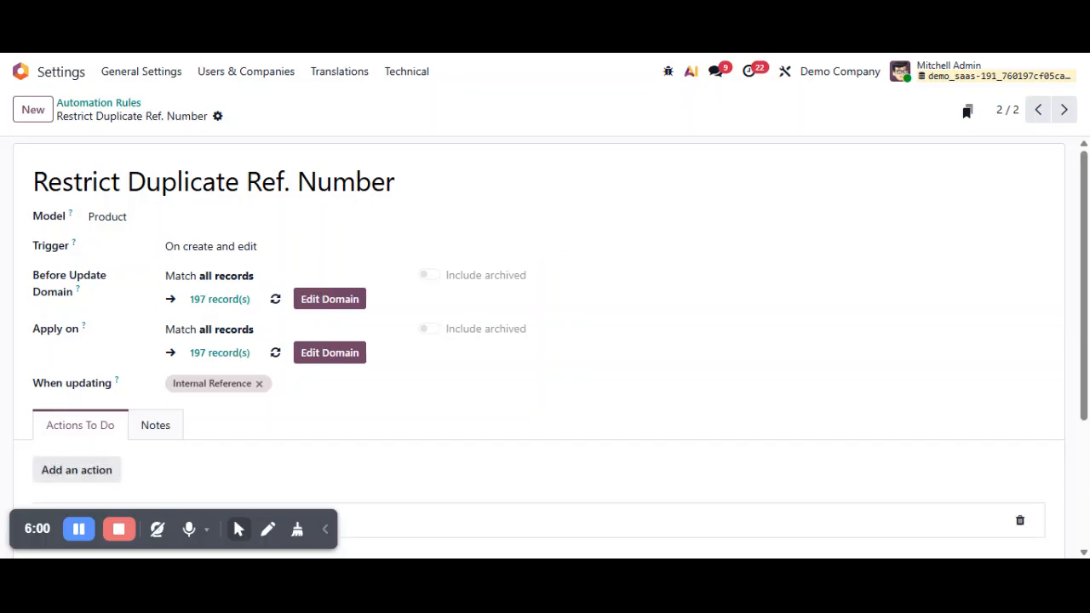
pyautogui.scroll(-2, 292, 414)
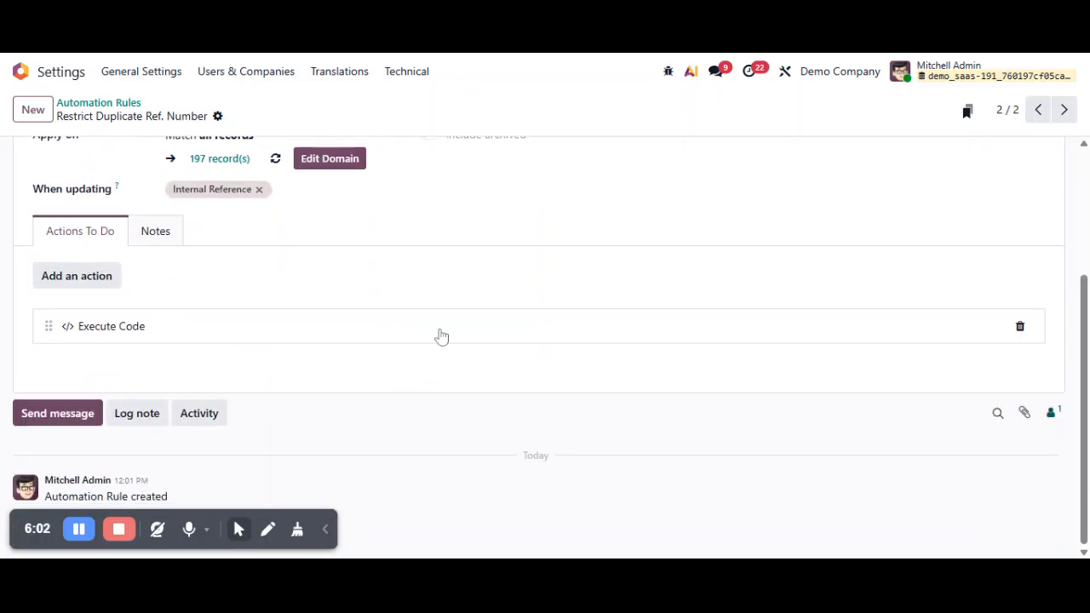
pyautogui.click(440, 332)
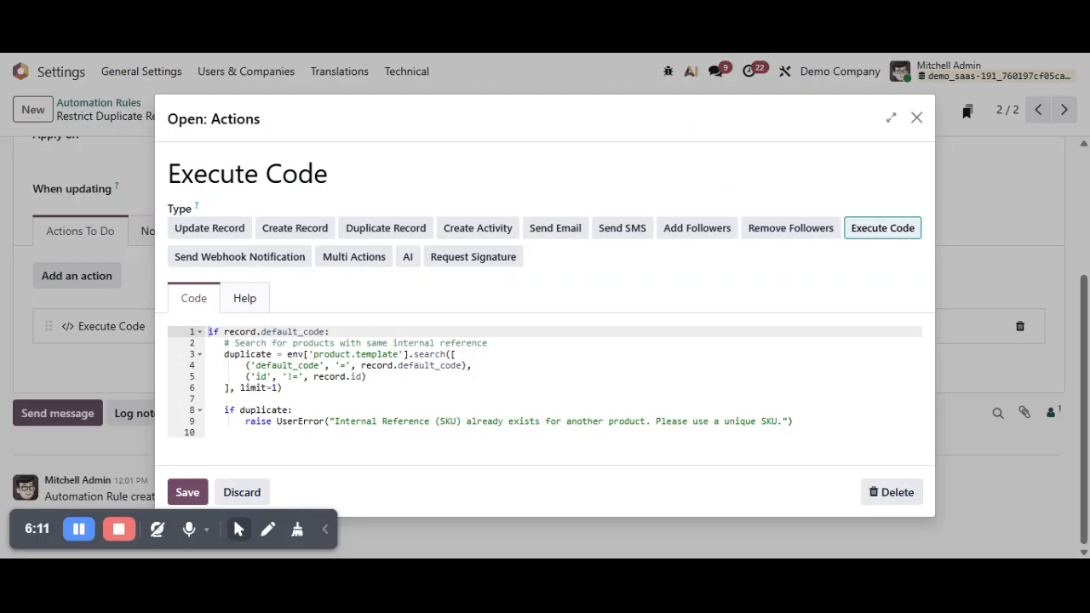
# Replace the action's code with the case-insensitive version using ilike and lower() on default_code, and save the action and rule
pyautogui.click(329, 174)
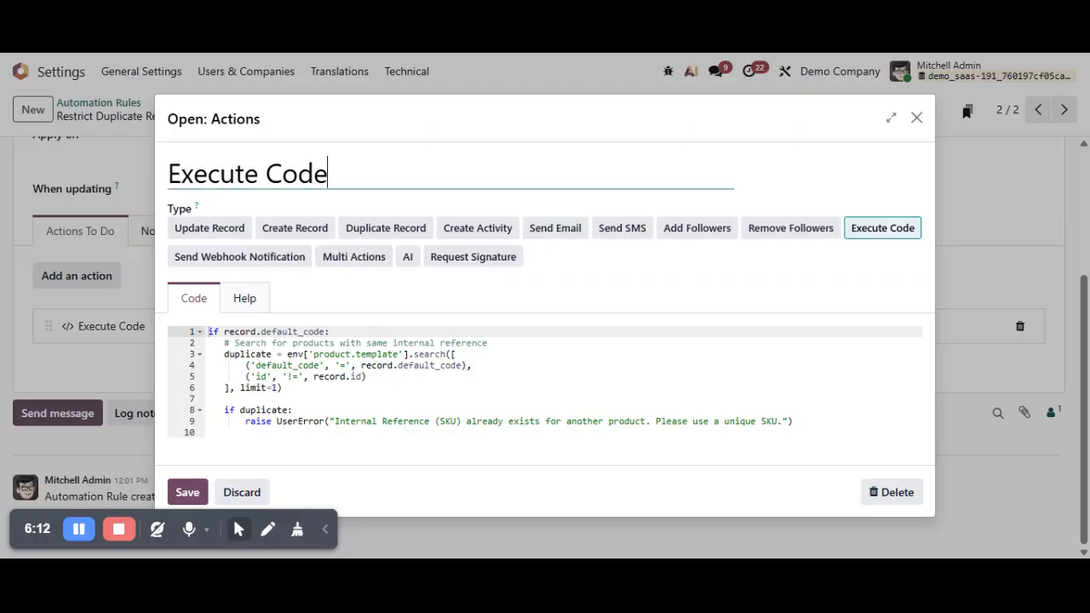
pyautogui.click(384, 421)
pyautogui.hotkey('ctrl', 'a')
pyautogui.write('if record.default_code:     duplicate = env[\'product.template\'].search([         (\'default_code\', \'ilike\', record.default_code),         (\'id\', \'!=\', record.id)     ])      for rec in duplicate:         if rec.default_code and rec.default_code.lower() == record.default_code.lower():             raise UserError("Internal Reference (SKU) already exists (case-insensitive match). Please use a unique SKU.")')
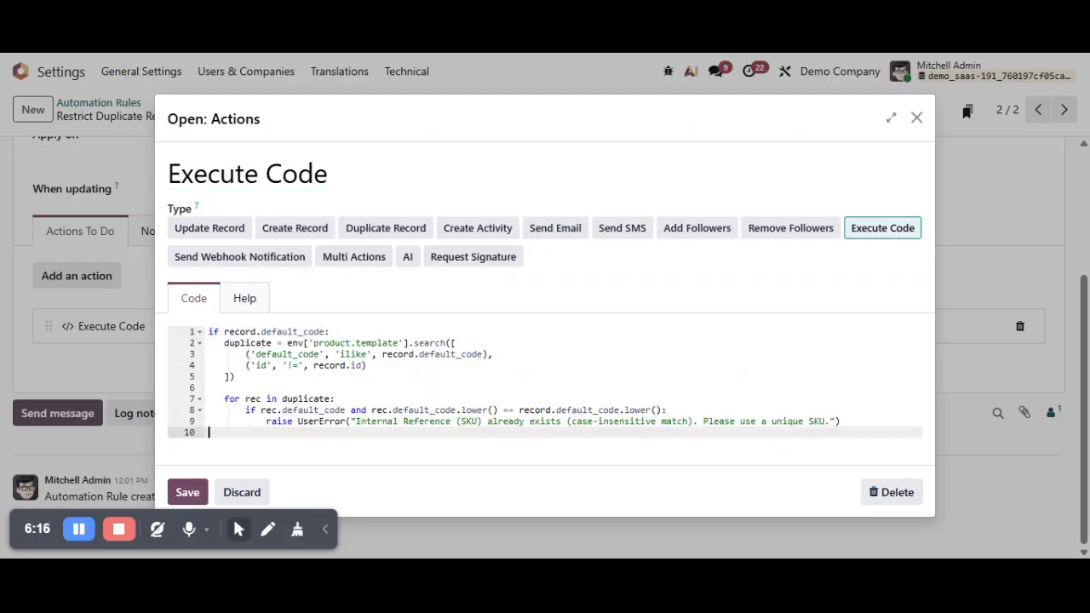
pyautogui.click(188, 492)
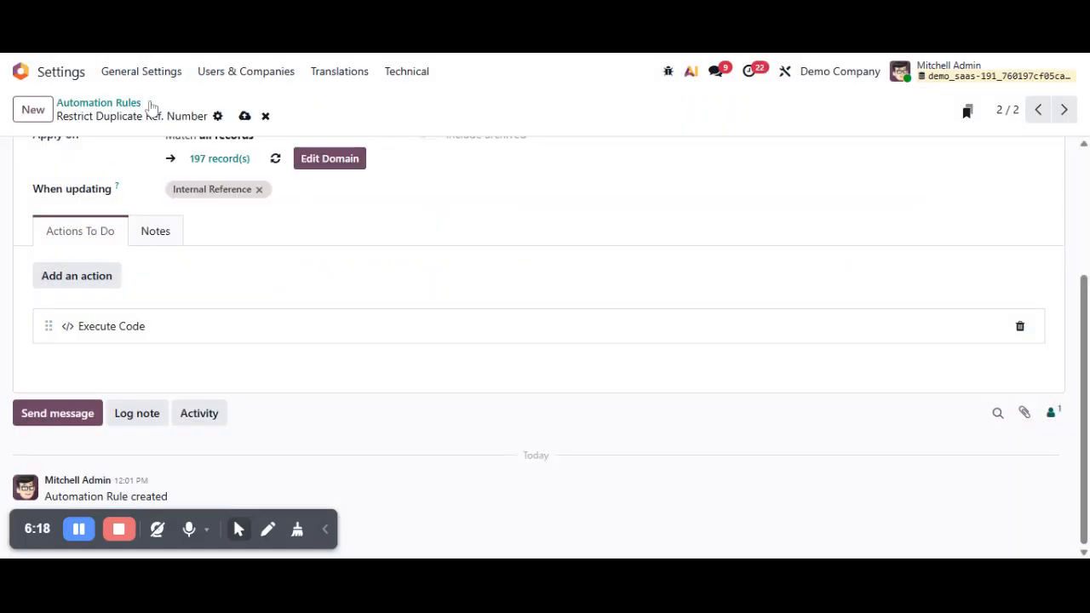
pyautogui.click(246, 117)
# Return to the apps overview, search for "prod" to open the product list, and open the Potato Chip product
pyautogui.click(63, 74)
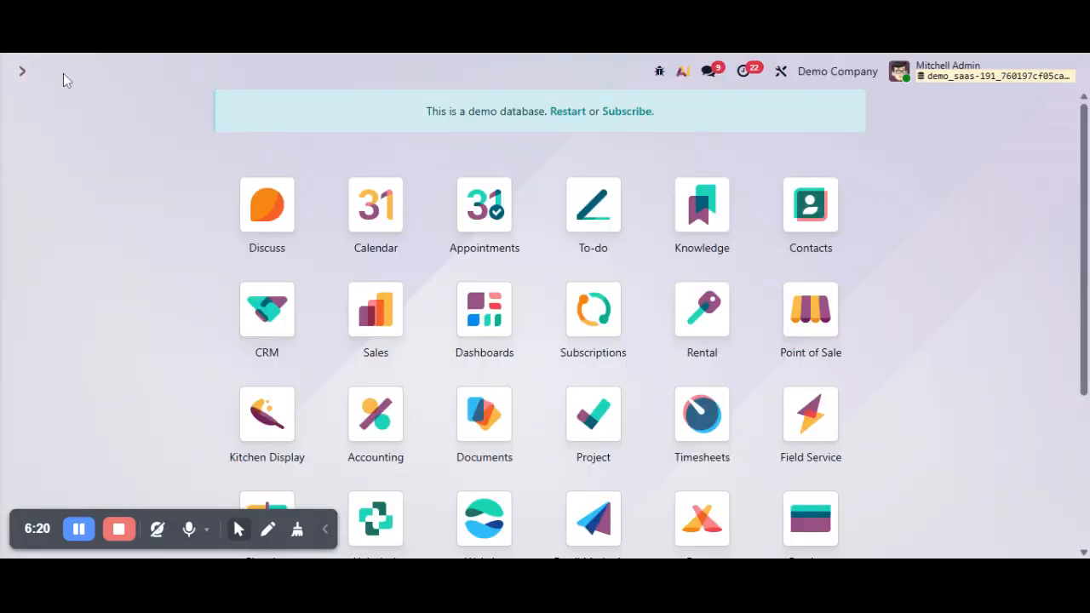
pyautogui.write('prod')
pyautogui.press('Return')
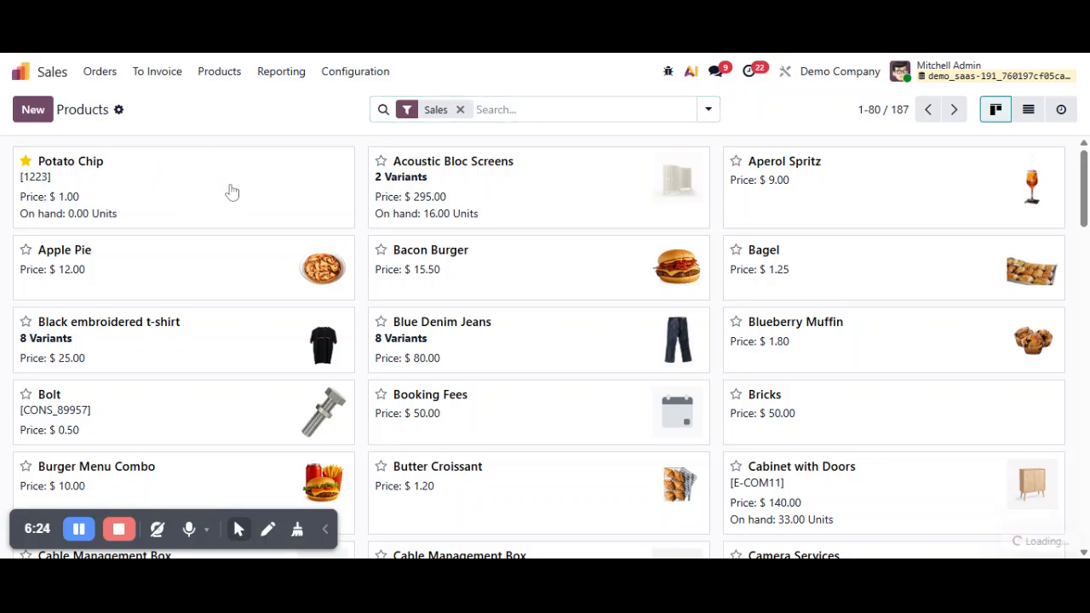
pyautogui.click(232, 193)
# Try to save Potato Chip with the lowercase reference "chip" and dismiss the resulting dialogs
pyautogui.click(753, 480)
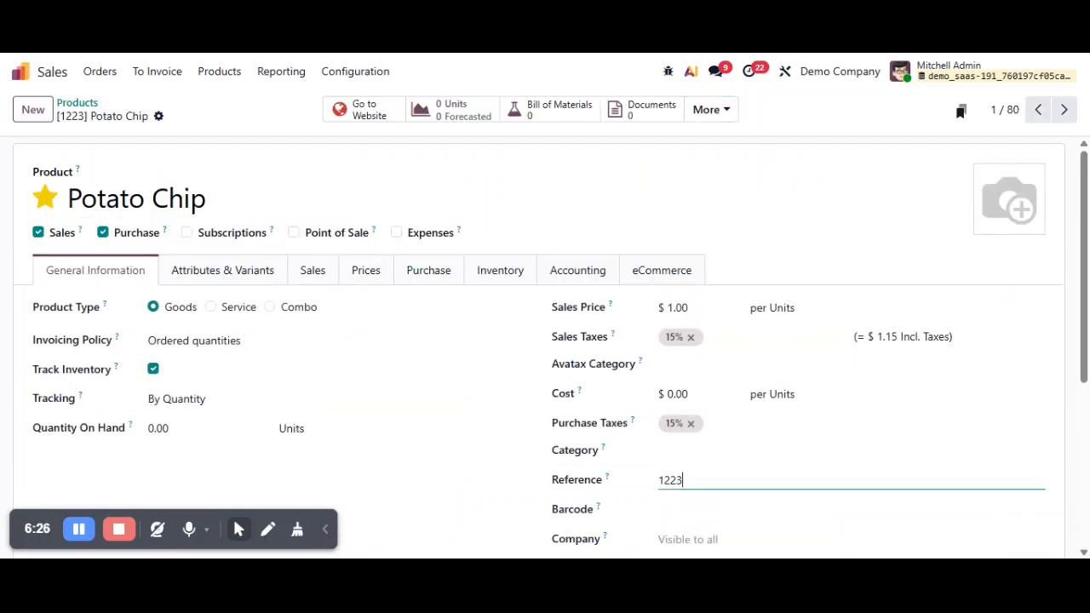
pyautogui.press('BackSpace')
pyautogui.press('BackSpace')
pyautogui.press('BackSpace')
pyautogui.press('BackSpace')
pyautogui.write('chip')
pyautogui.click(185, 116)
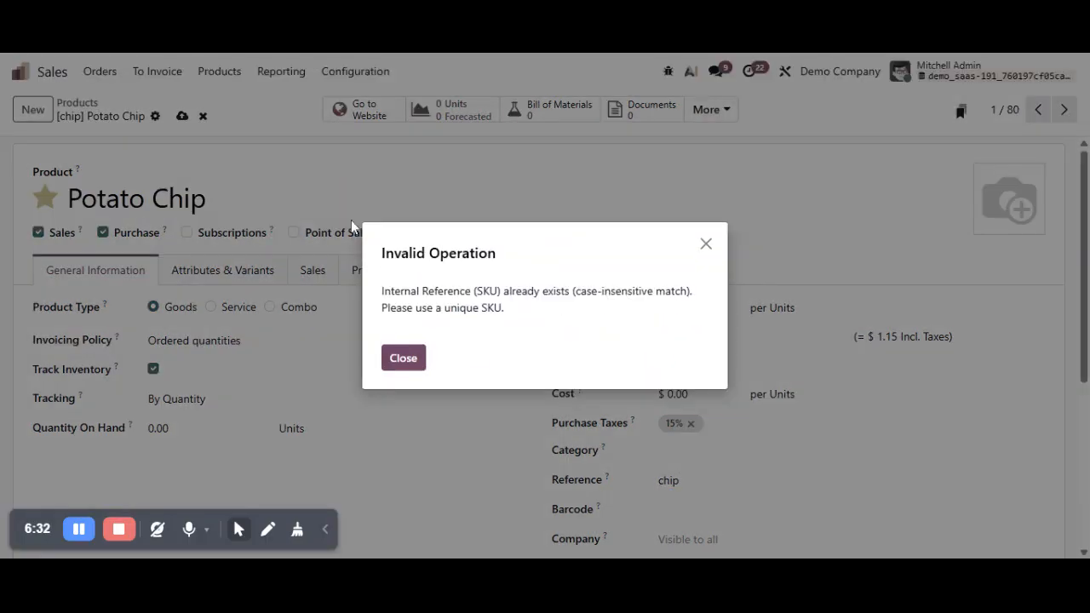
pyautogui.click(411, 358)
pyautogui.click(405, 364)
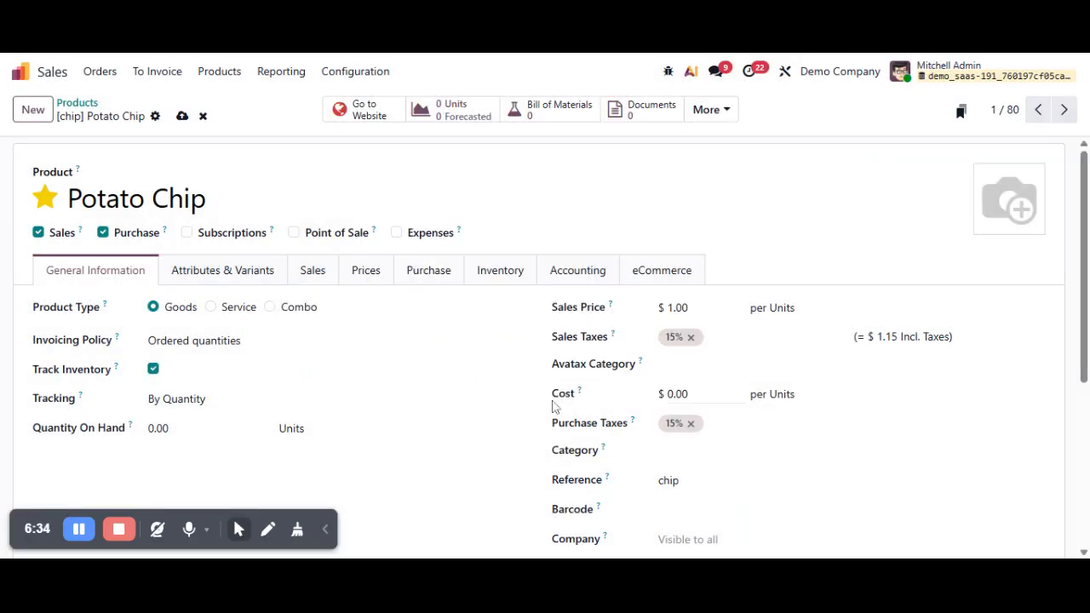
# Try to save Potato Chip with the uppercase reference "CHIP" and close the error dialog
pyautogui.click(703, 480)
pyautogui.press('BackSpace')
pyautogui.press('BackSpace')
pyautogui.press('BackSpace')
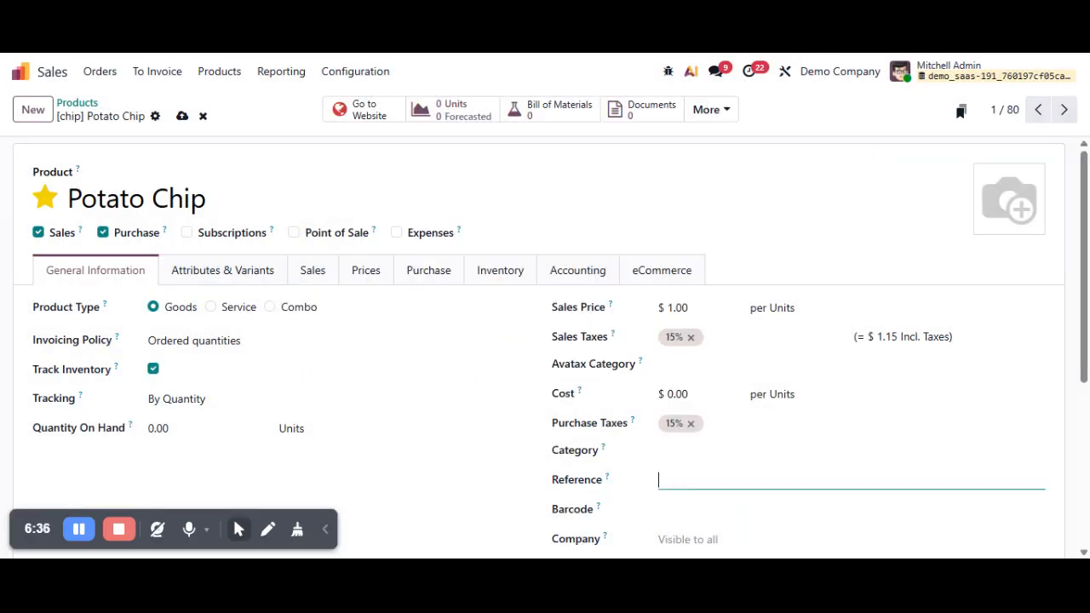
pyautogui.write('CHIP')
pyautogui.click(182, 116)
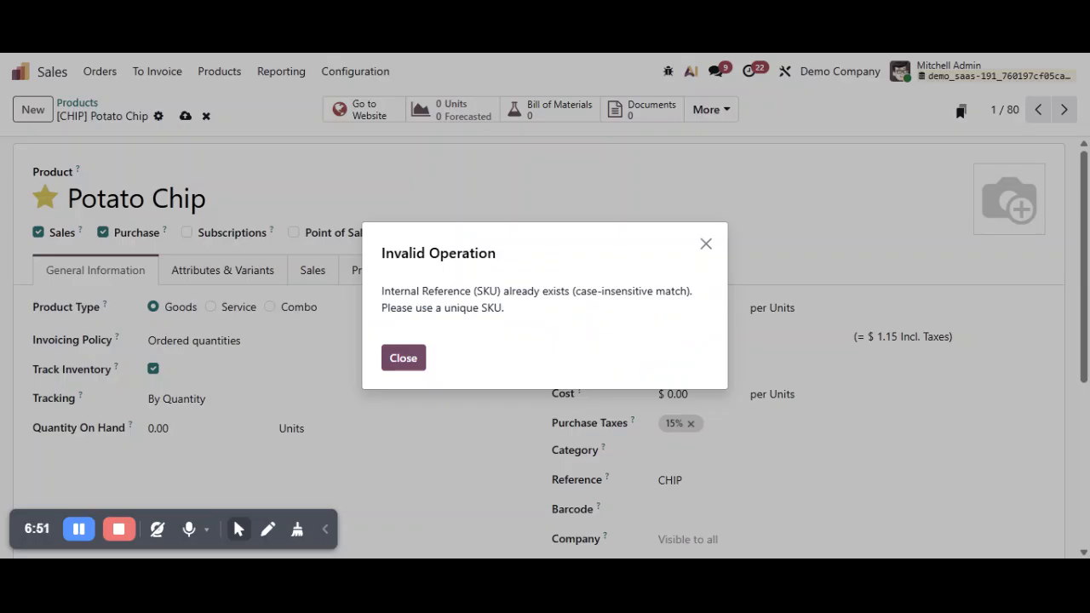
pyautogui.click(406, 358)
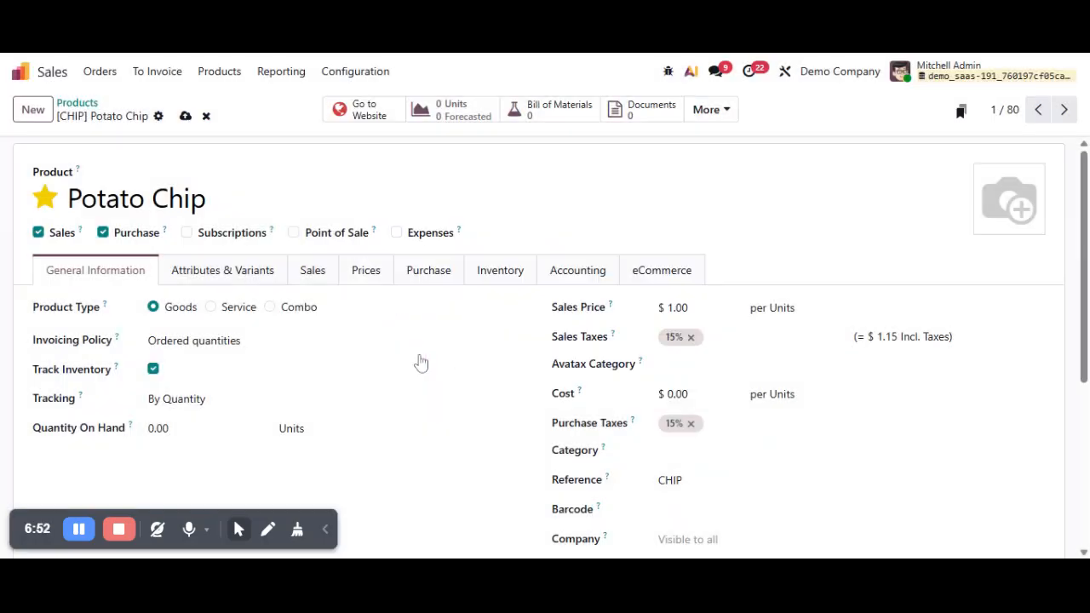